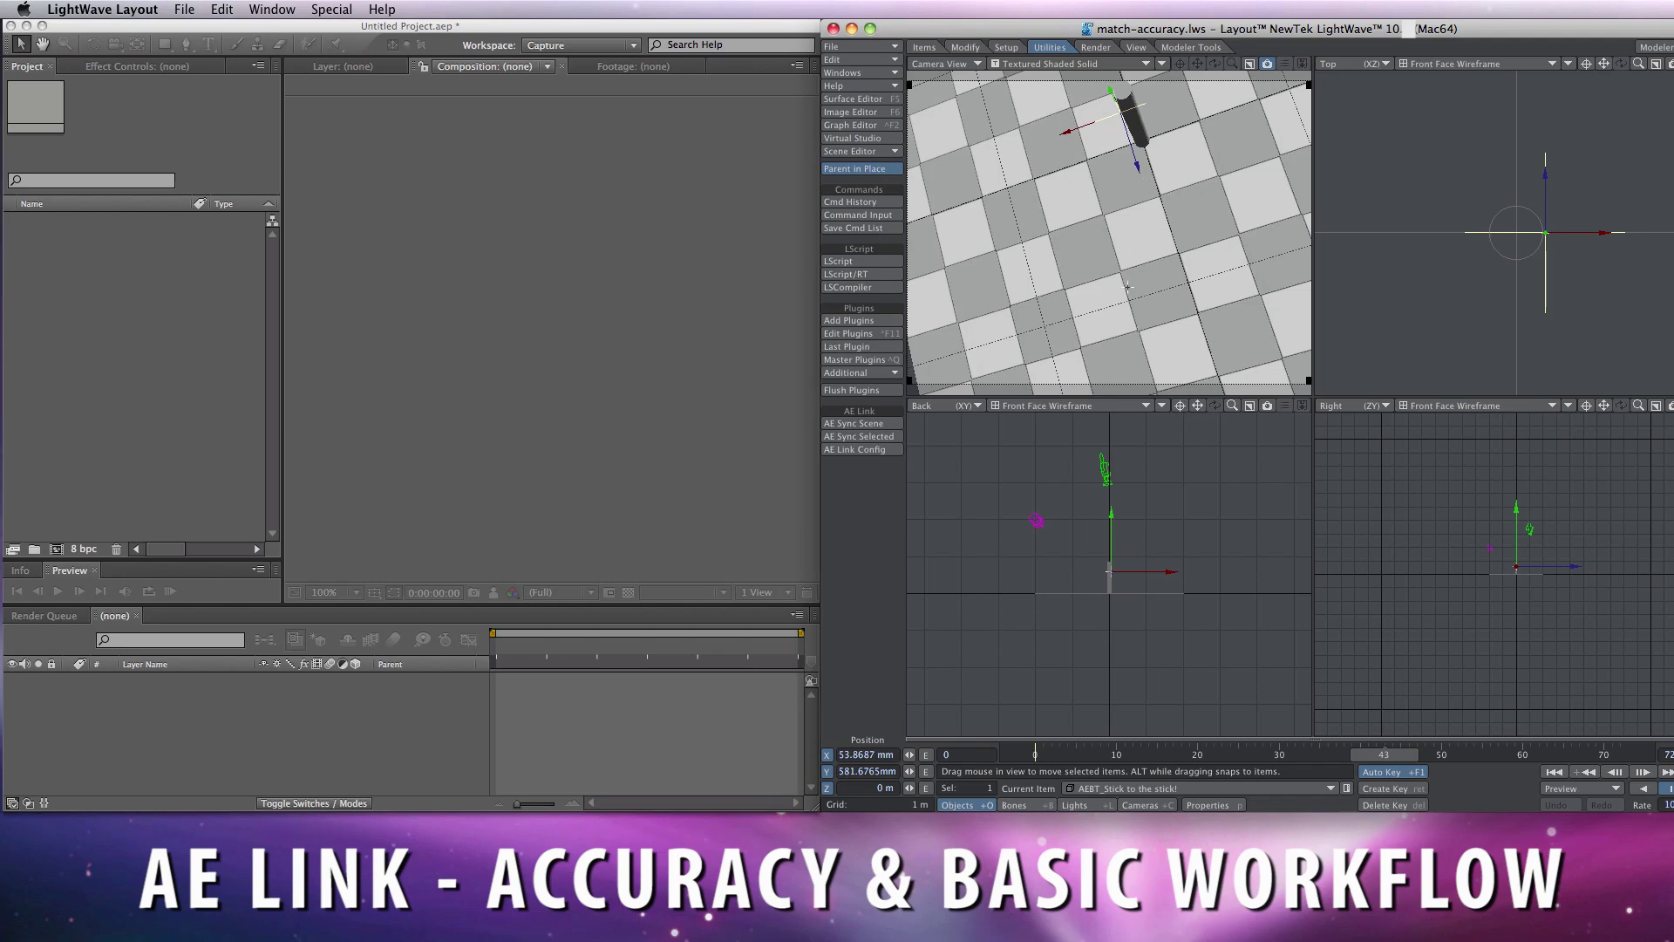
Step: Send the LightWave scene to After Effects with AE Sync Scene
left_click(868, 426)
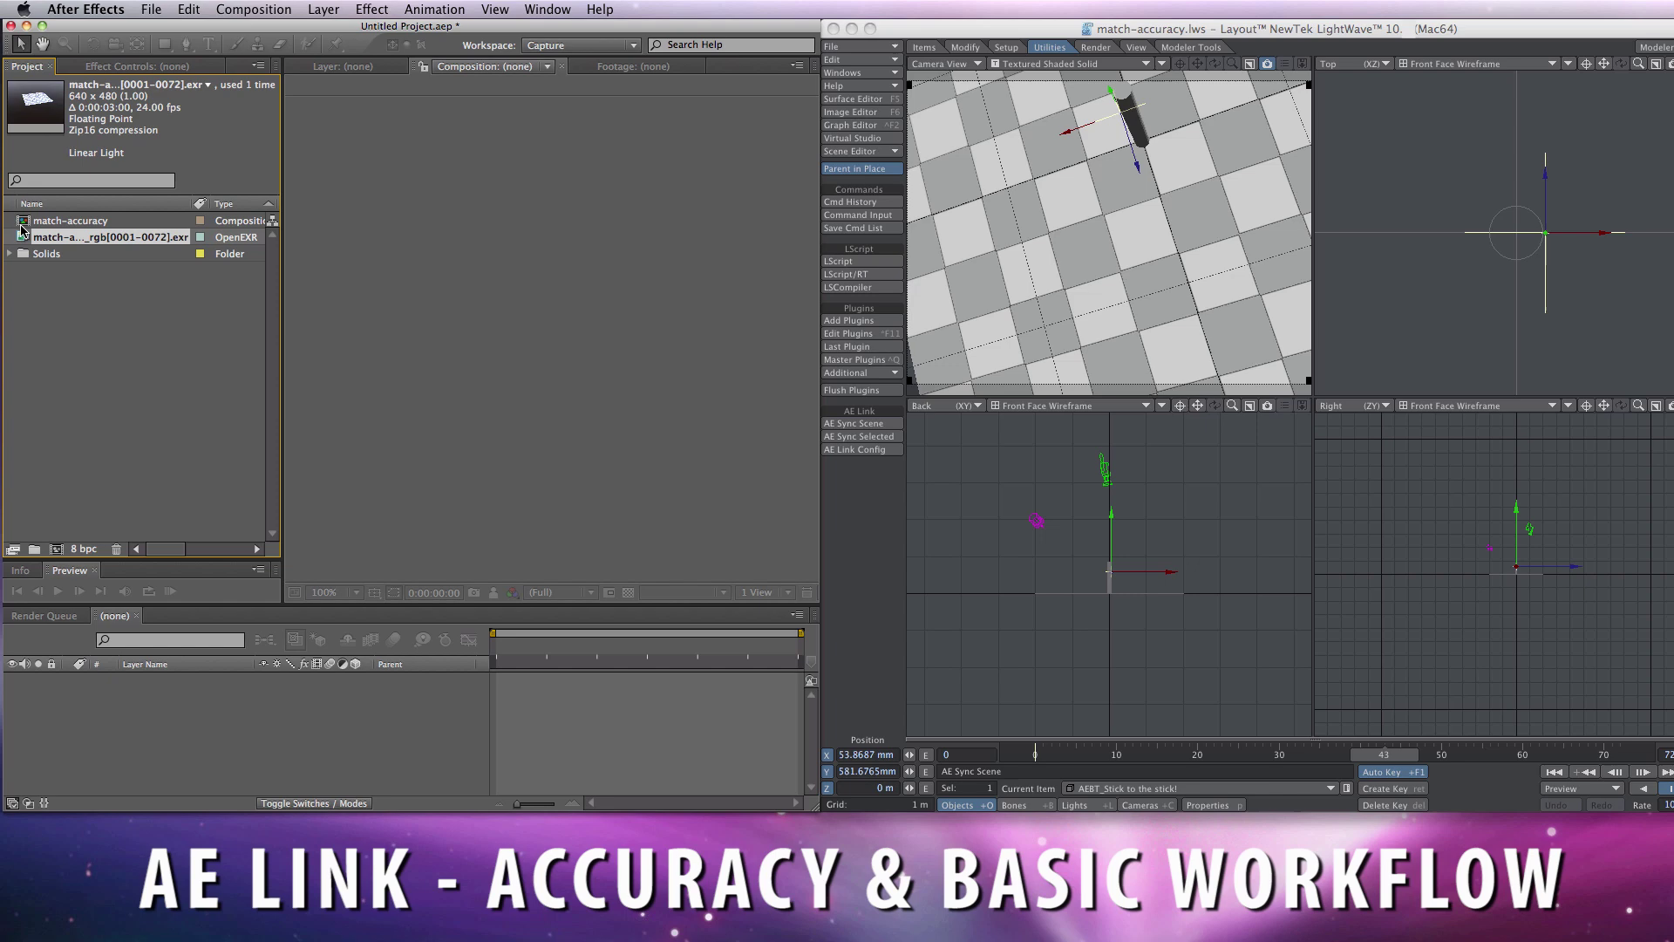
Step: Open the match-accuracy comp and compare its Camera layer path with LightWave's camera through frame 6
double_click(78, 222)
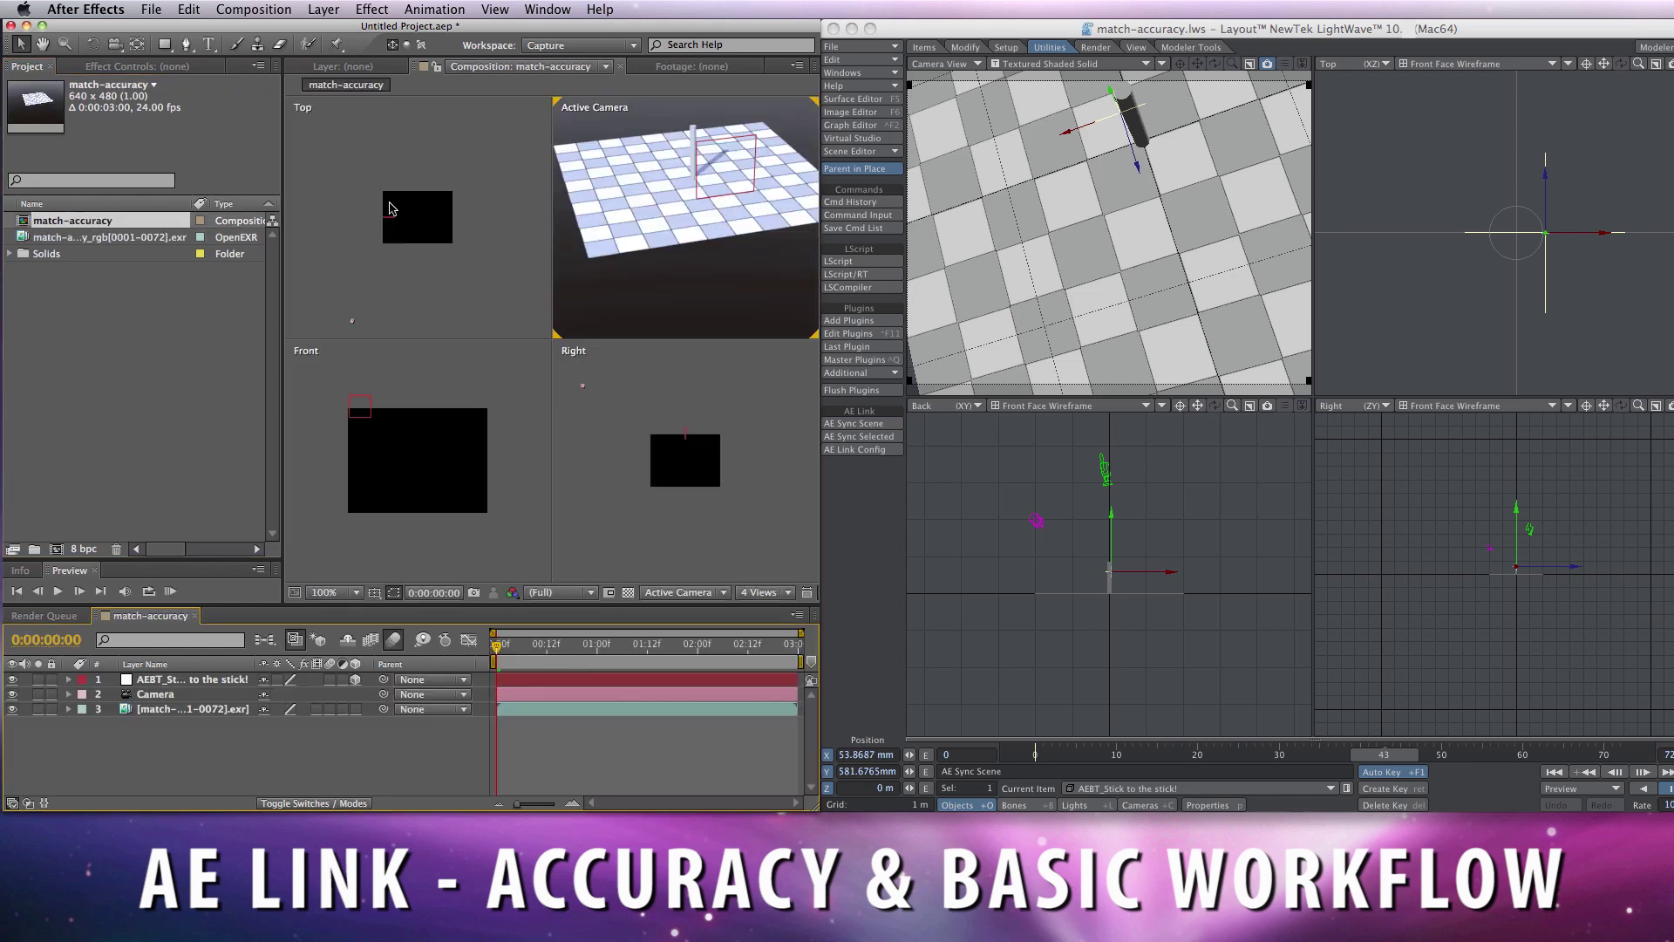
left_click(189, 694)
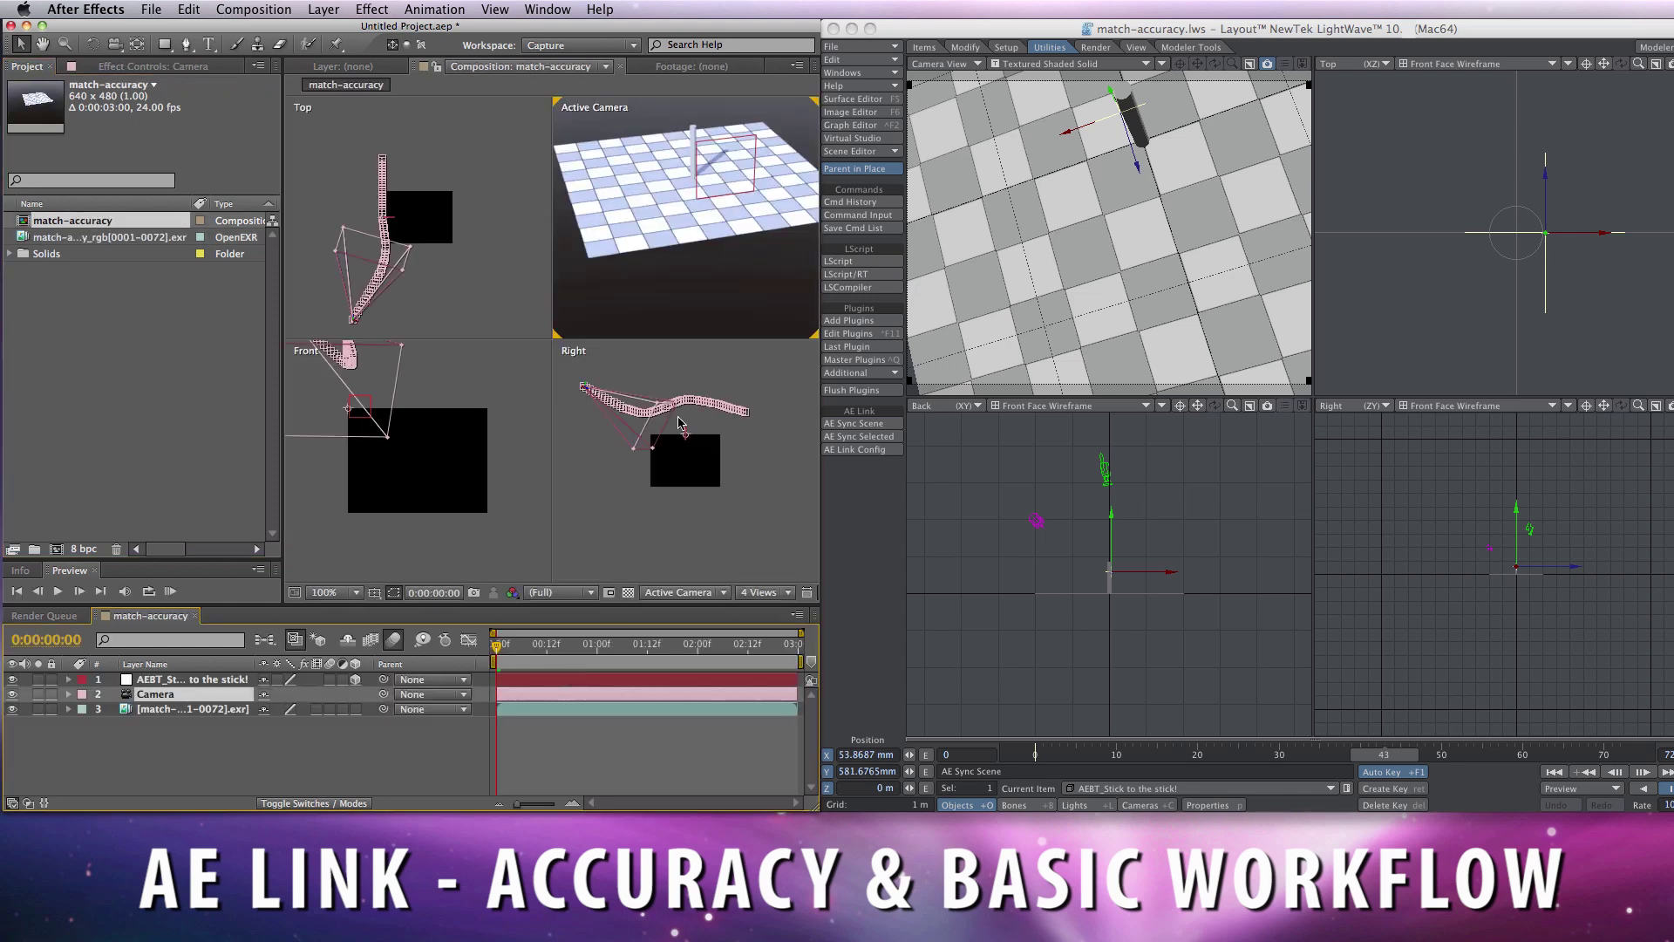
left_click(1131, 805)
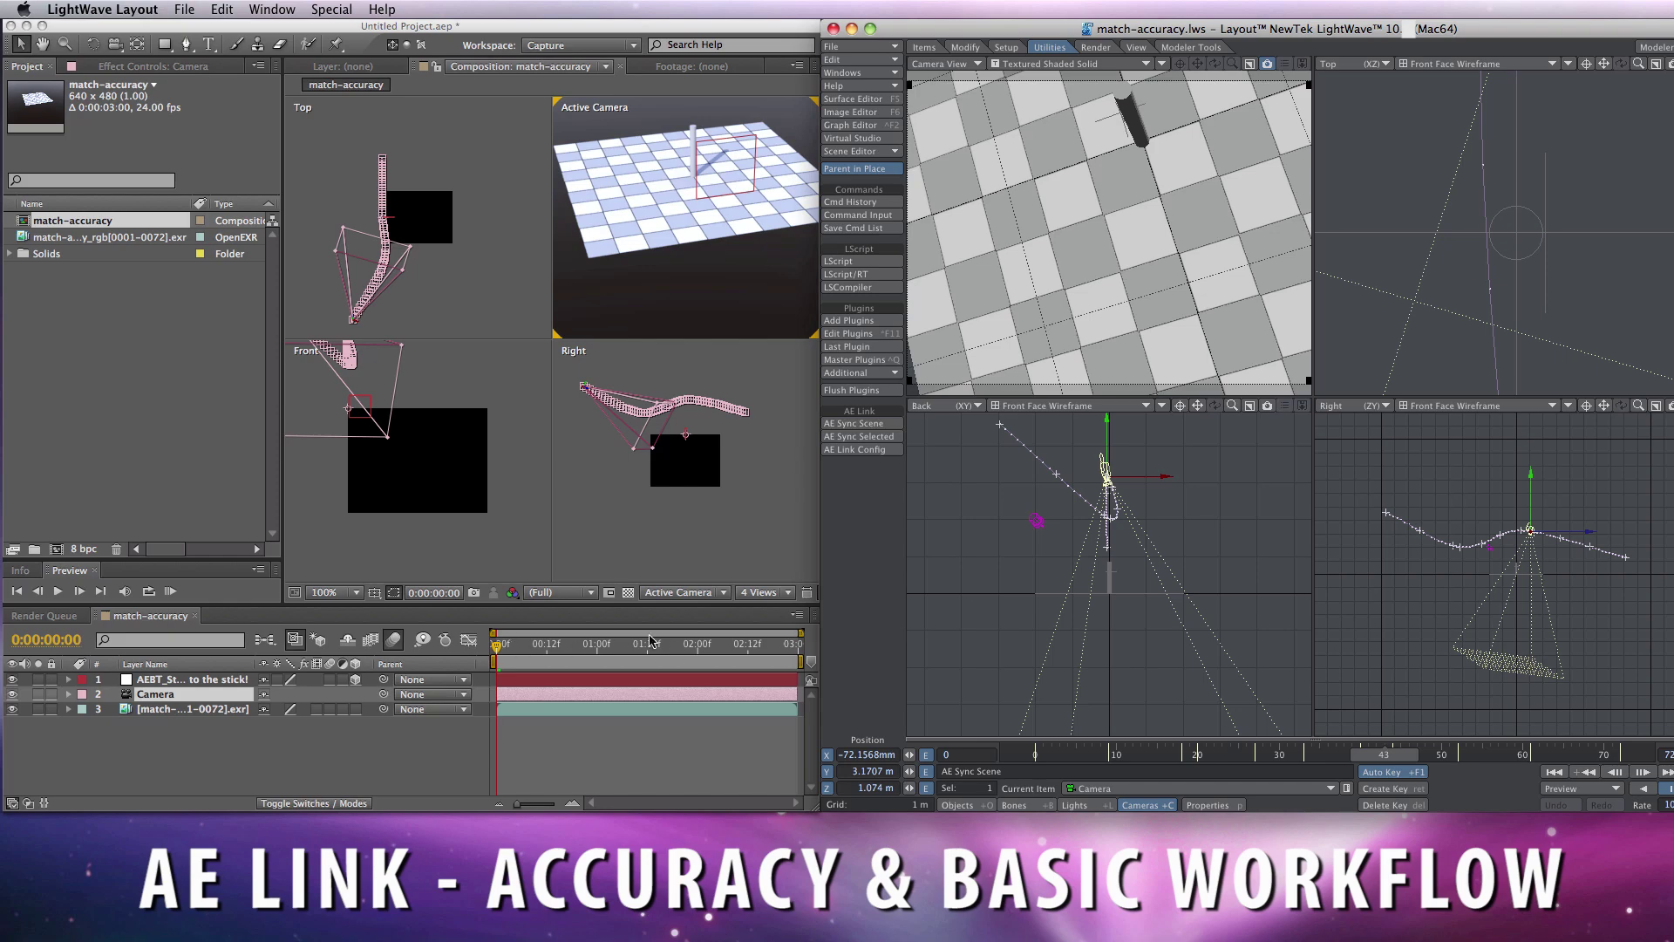
left_click_drag(1044, 758, 1473, 755)
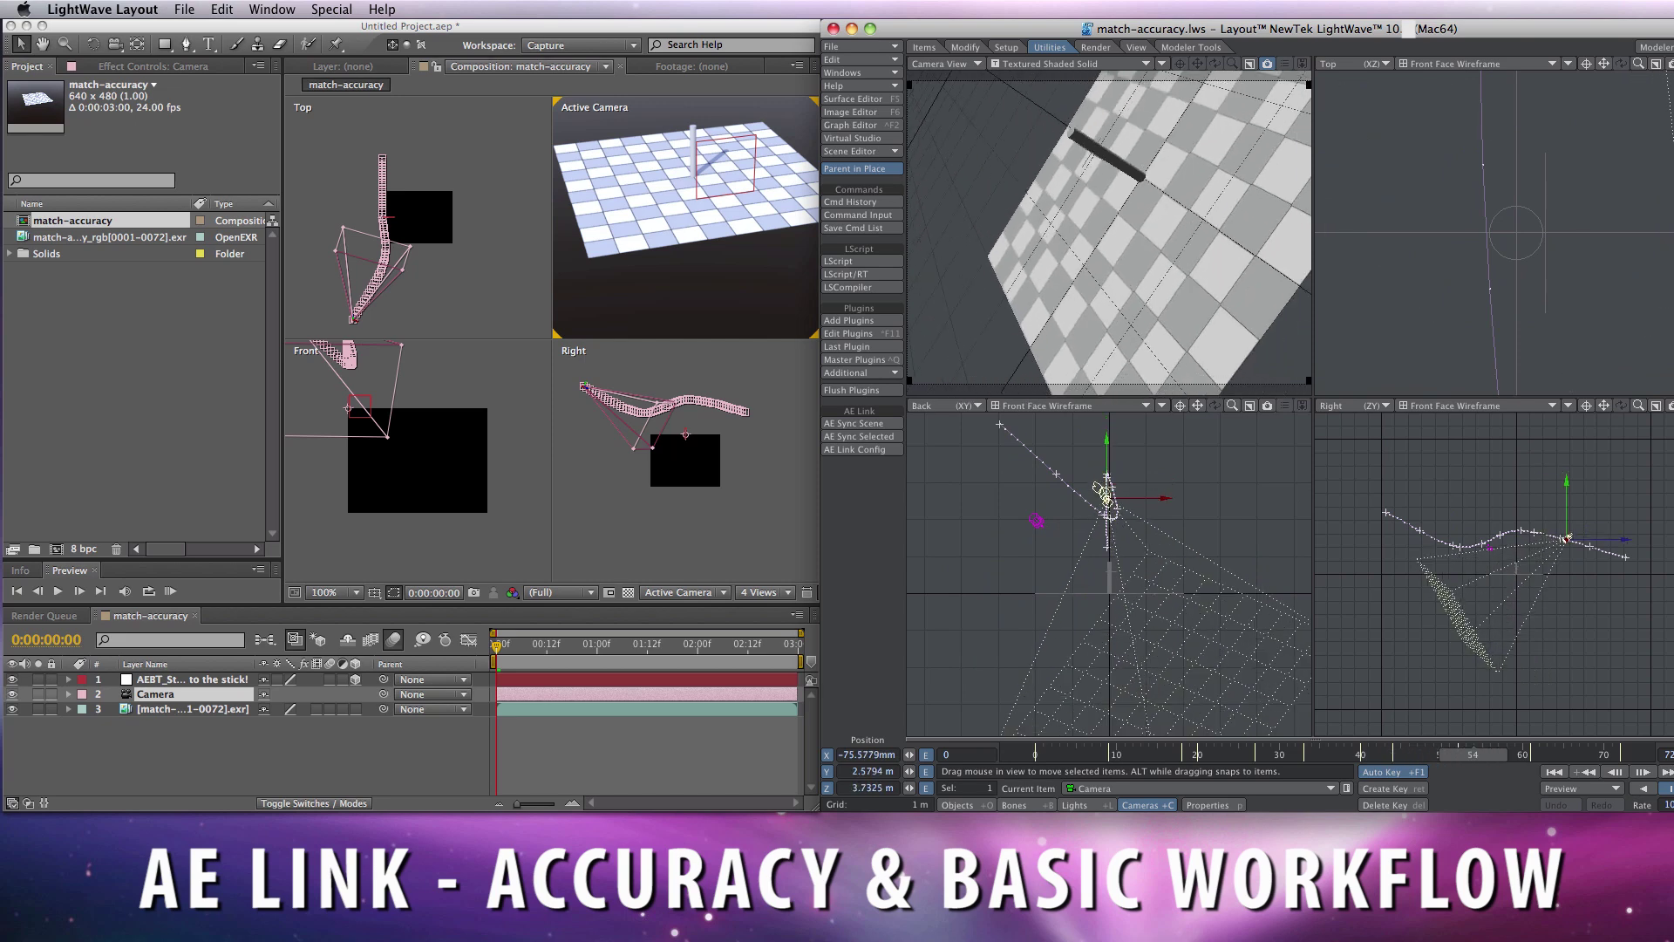
left_click(499, 656)
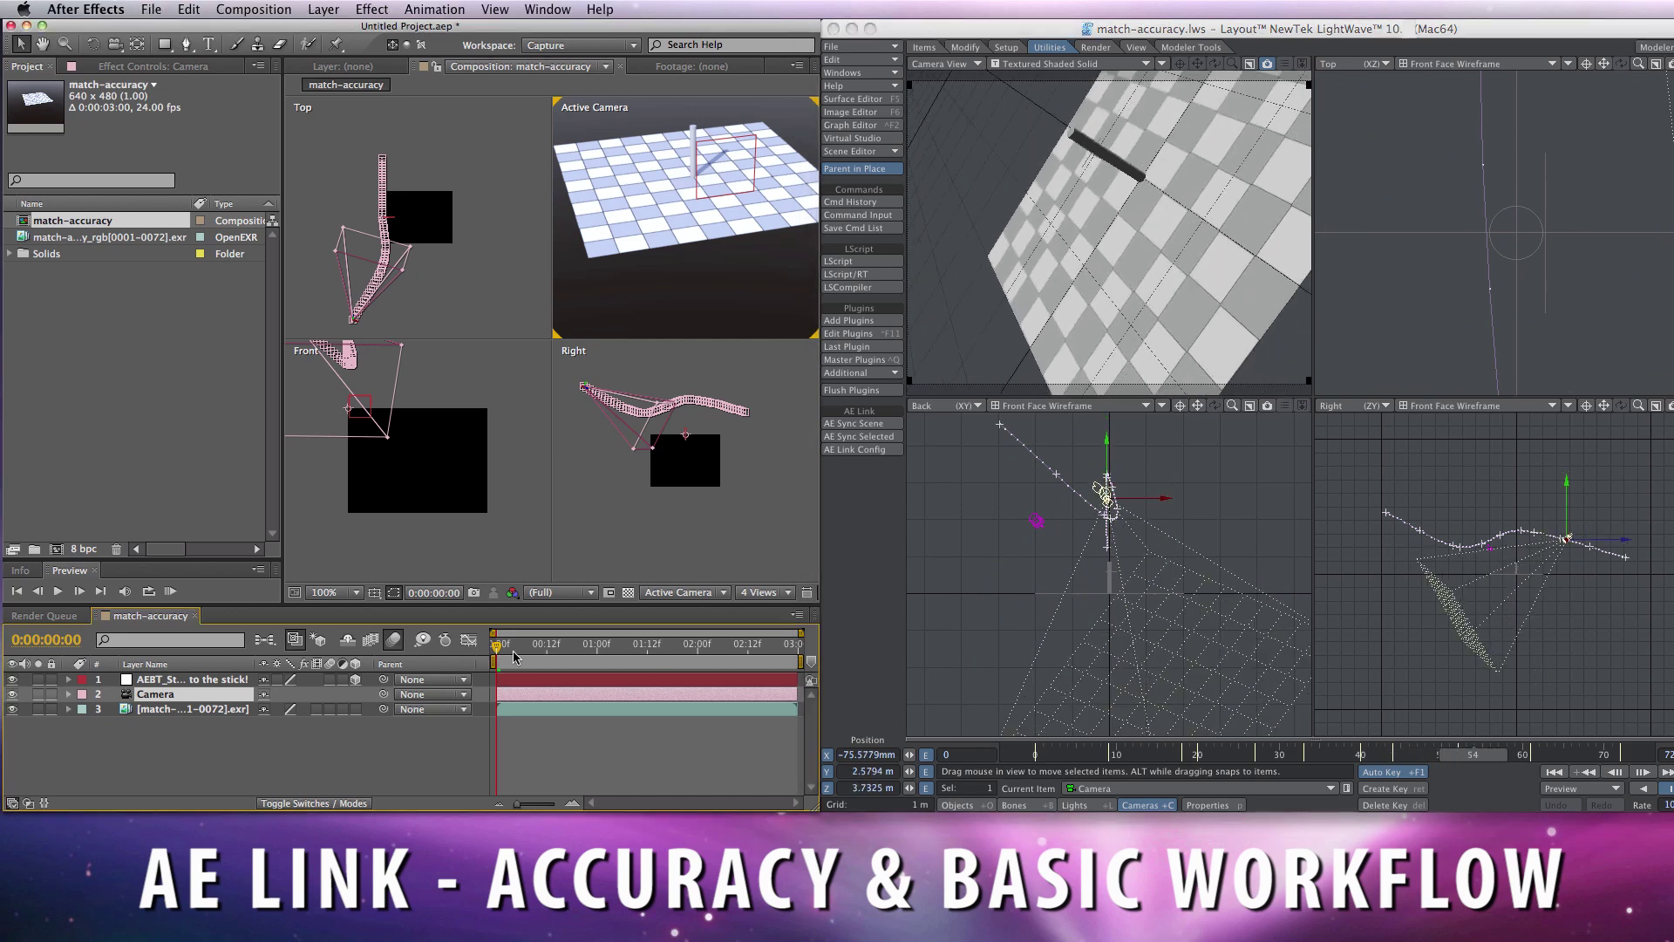
Step: Scrub the opening frames, select the stick in LightWave, and move the comp to 0:00:02:08
left_click_drag(499, 650, 564, 662)
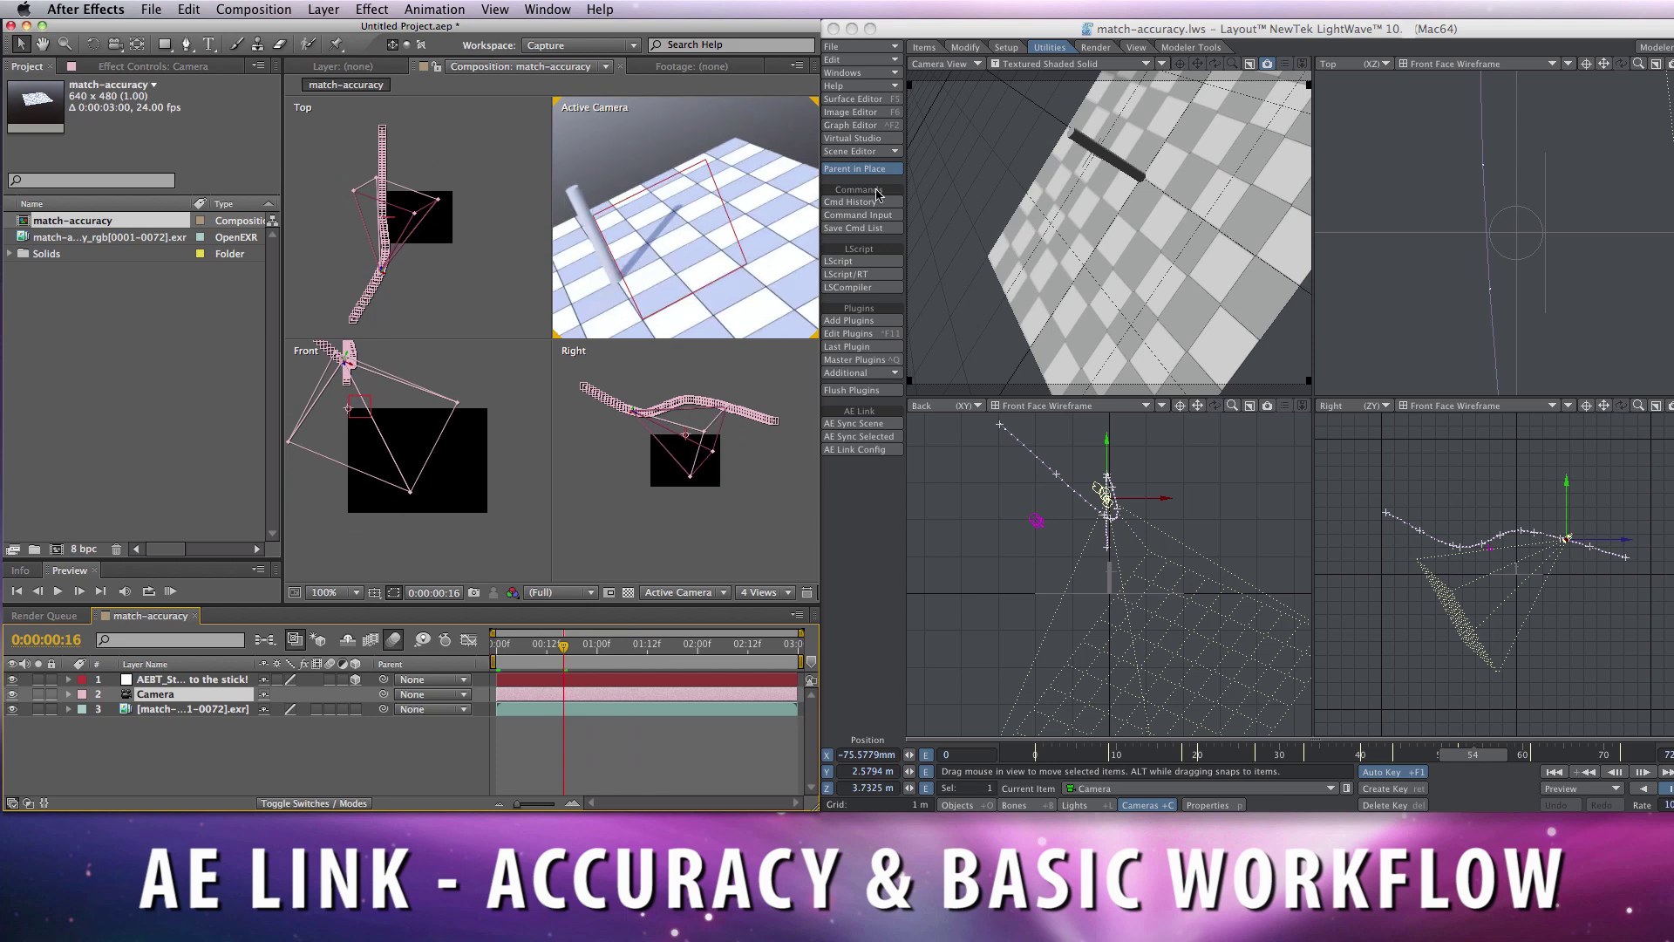
left_click(1180, 615)
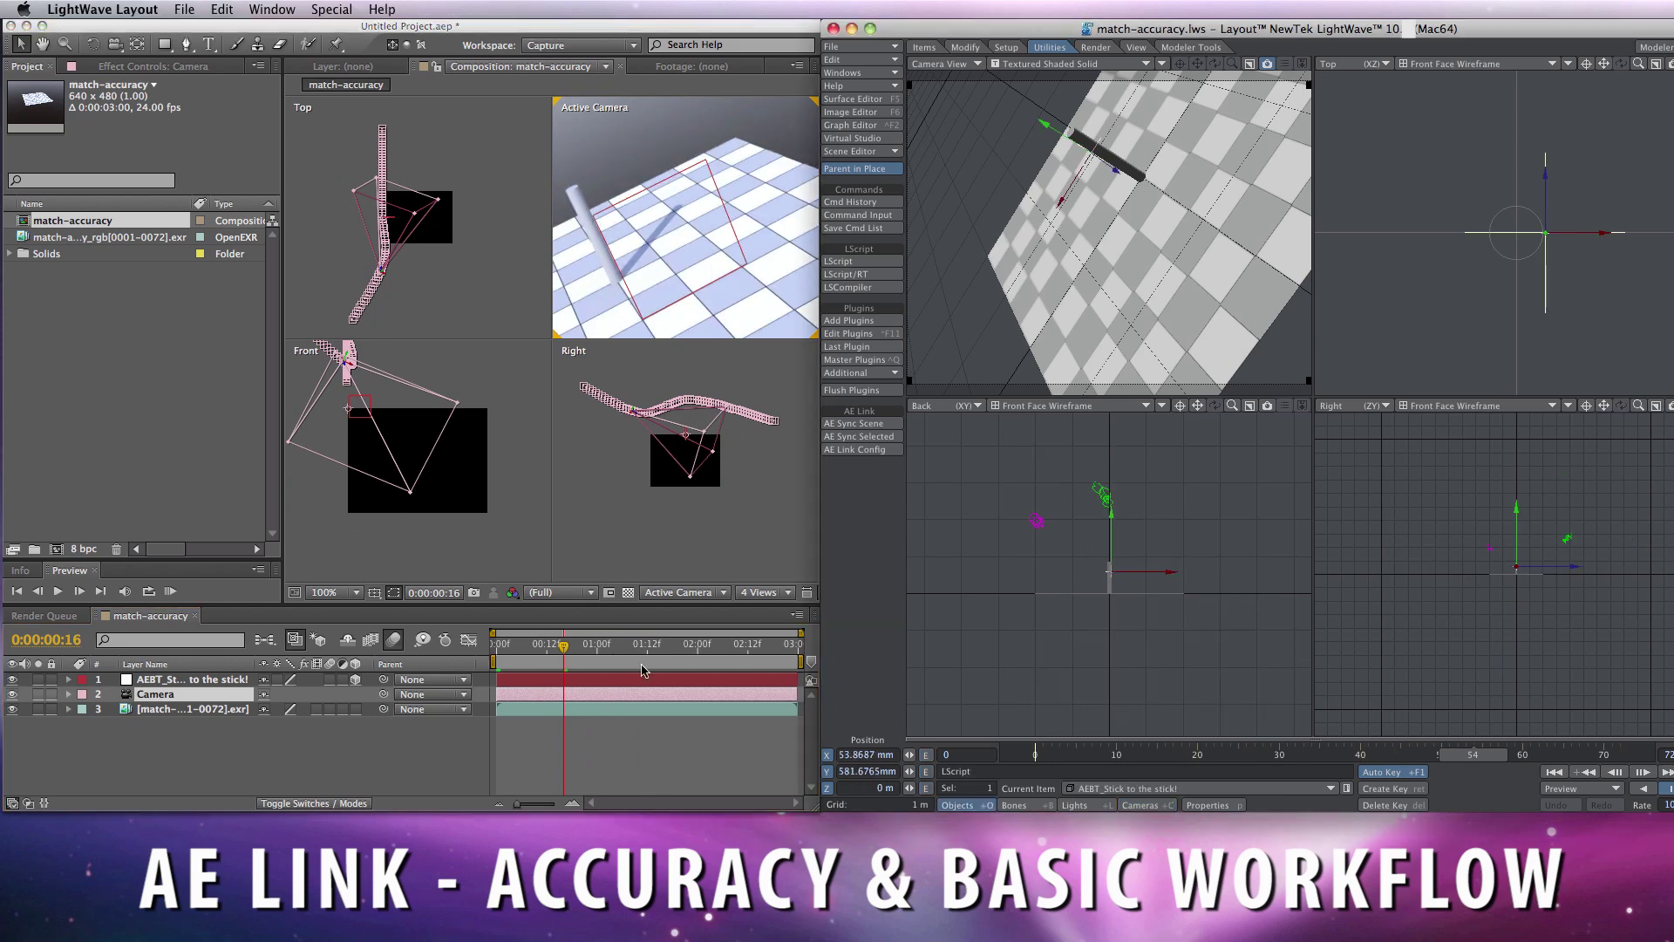
left_click(691, 656)
left_click(705, 650)
left_click_drag(705, 650, 731, 647)
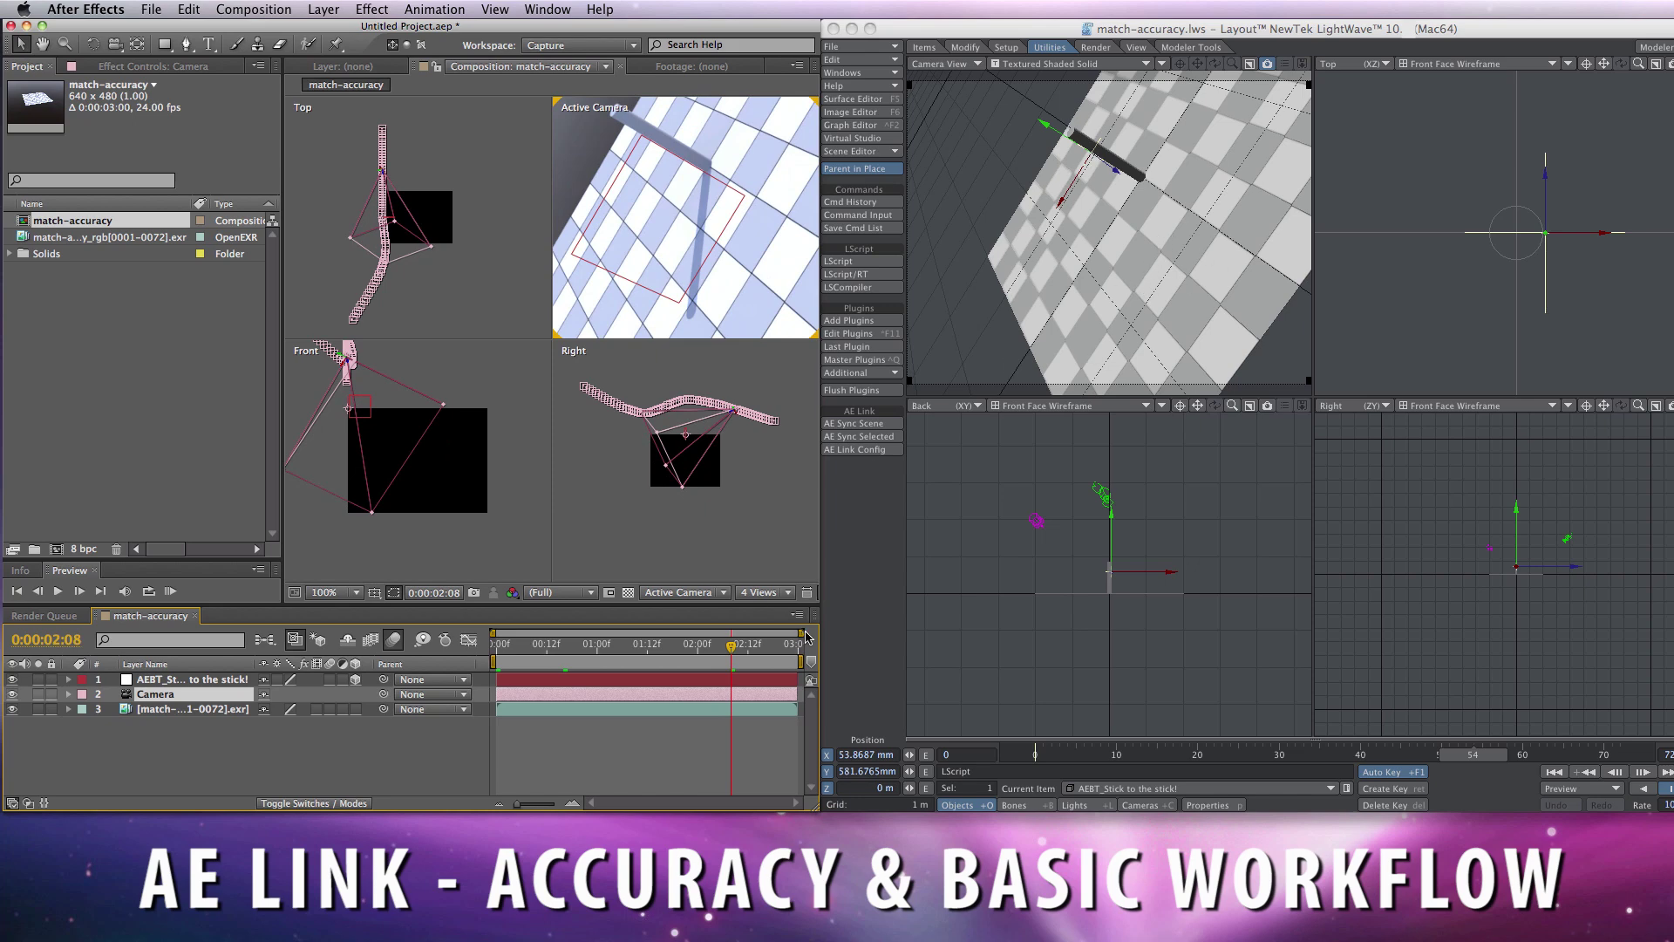
Step: Create a 400 × 400 px white solid, White Solid 1, as the comp's top layer
left_click(258, 726)
left_click(254, 9)
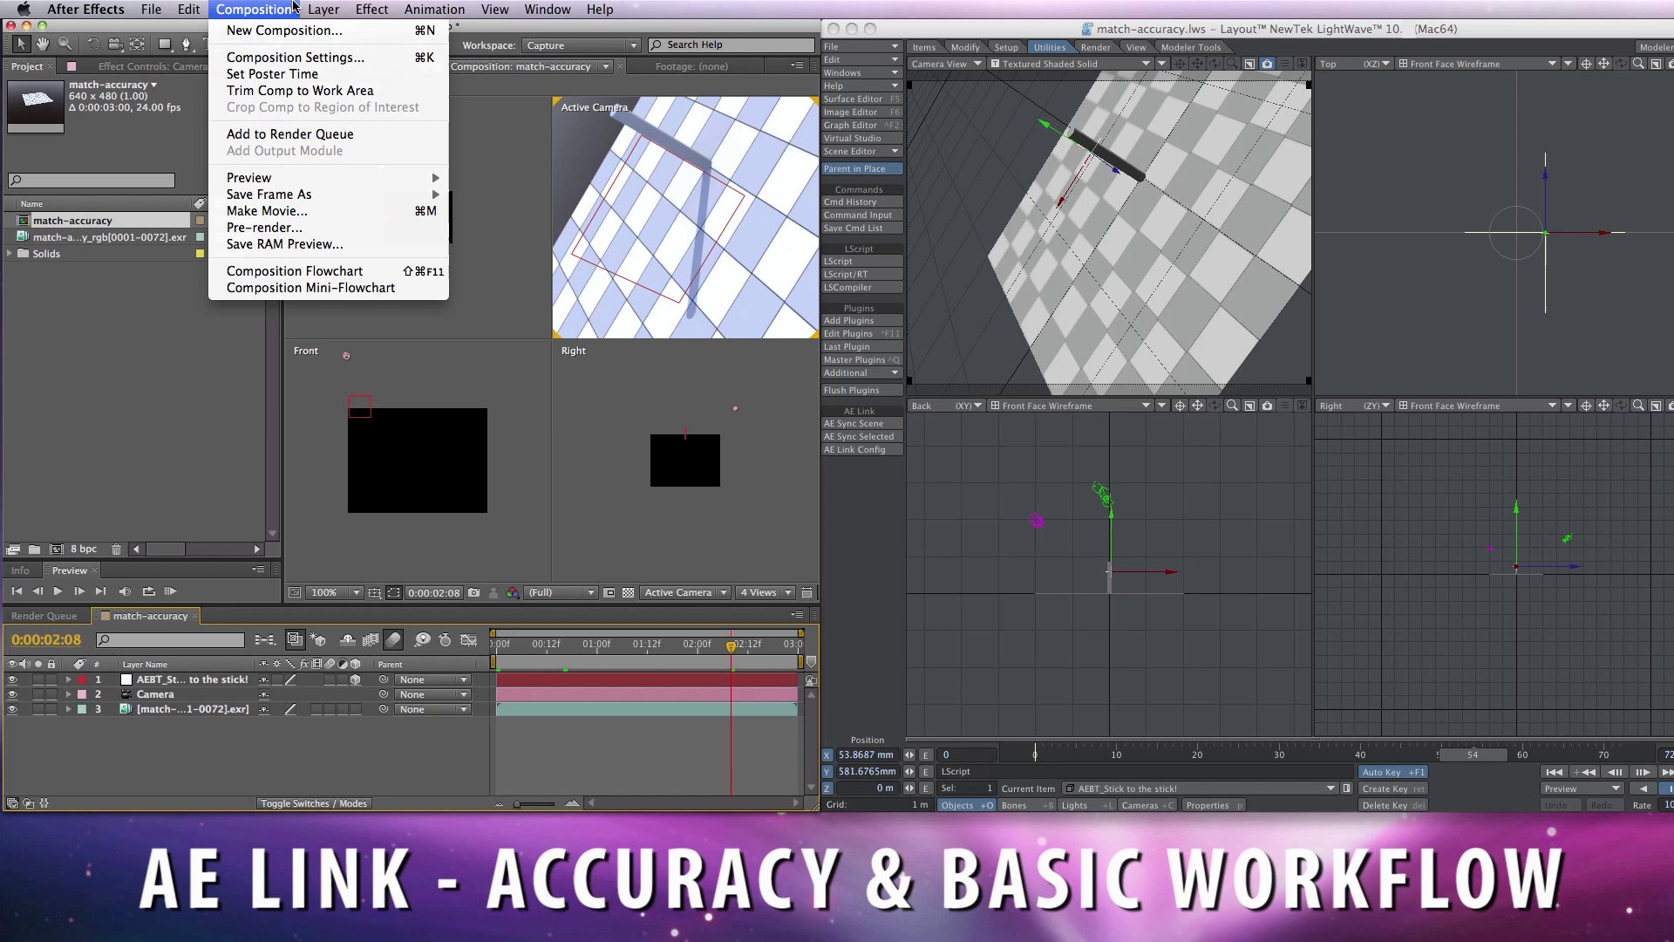
mouse_move(324, 9)
left_click(623, 54)
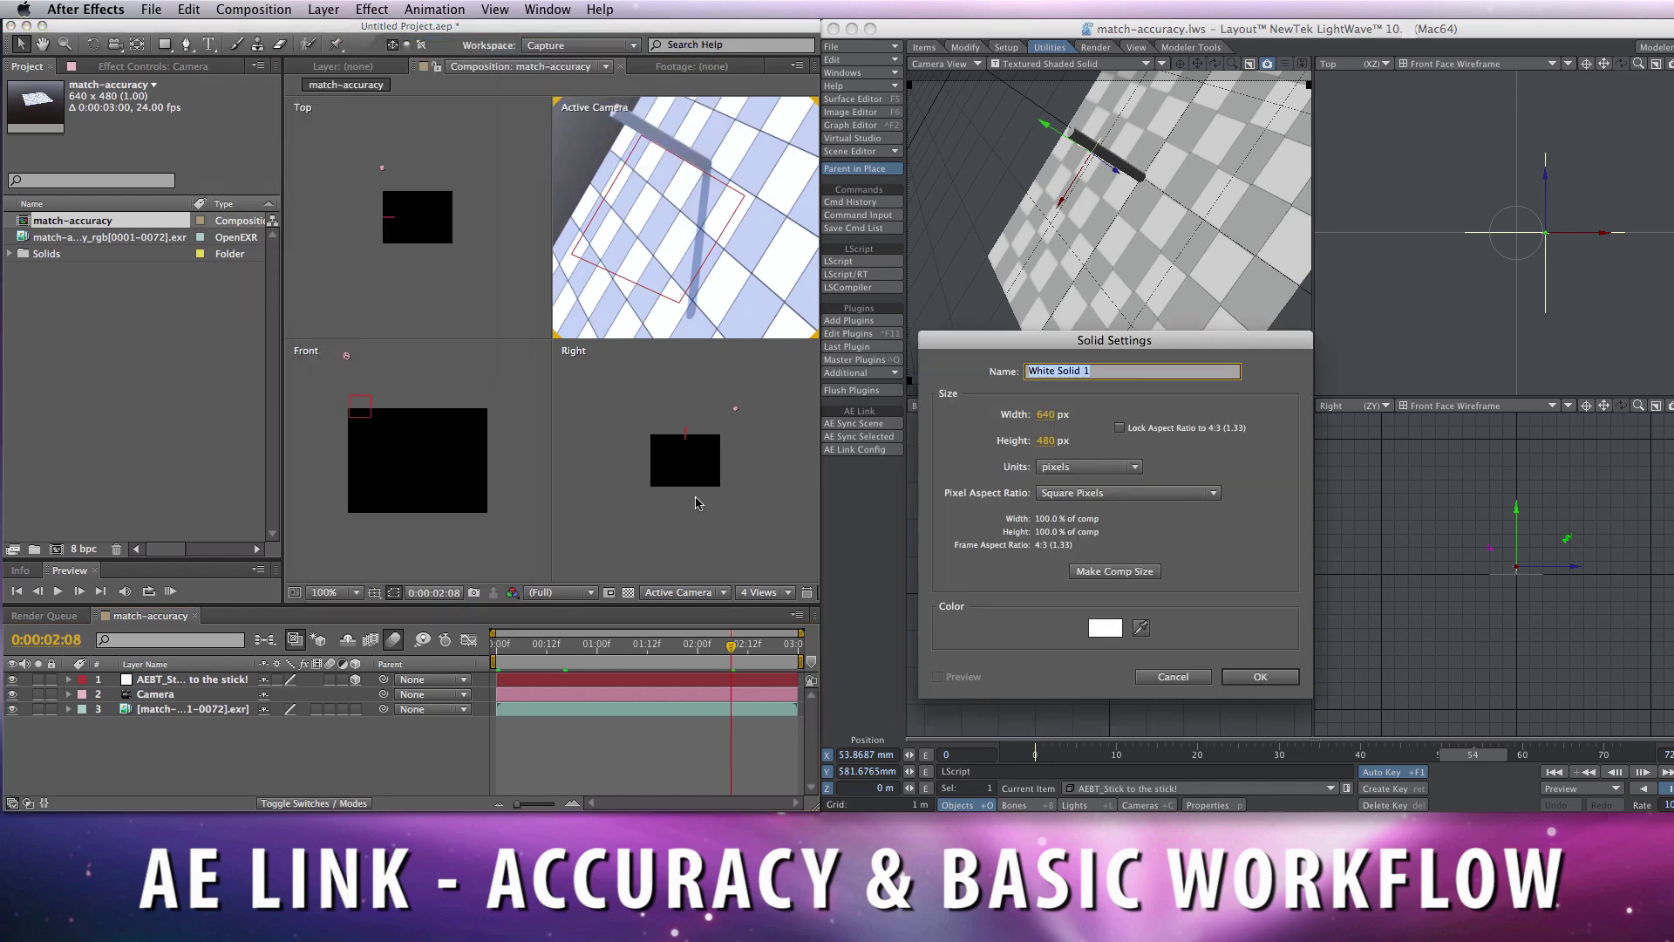
left_click(1045, 414)
type("4")
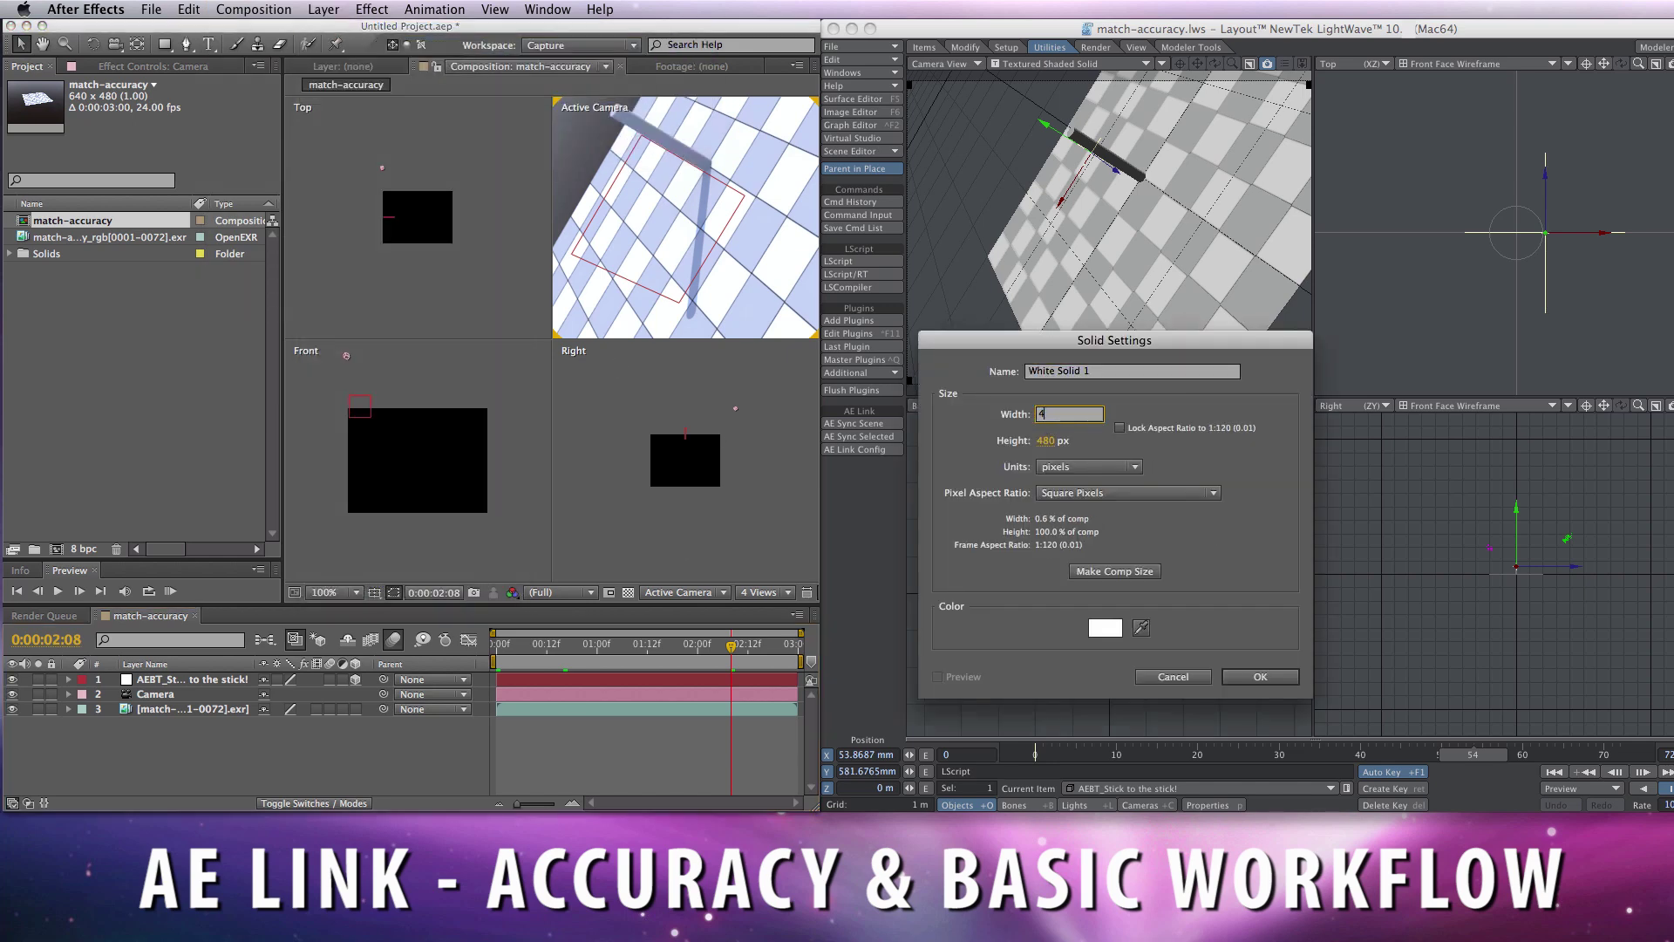
type("00")
key("Tab")
type("400")
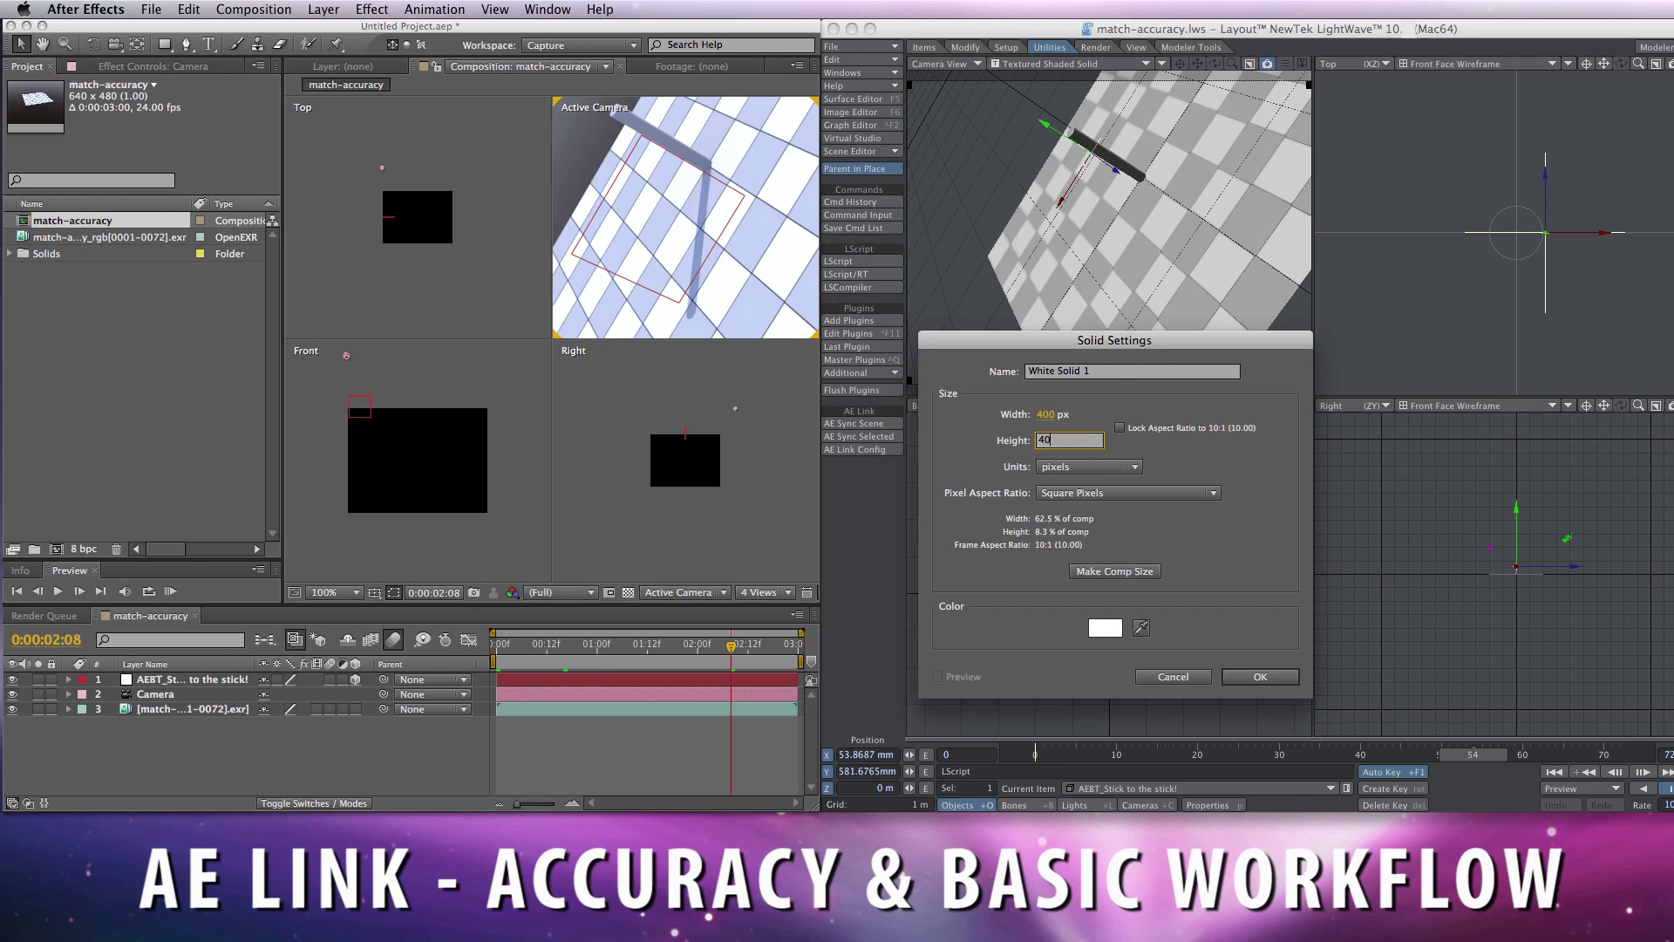
left_click(1260, 677)
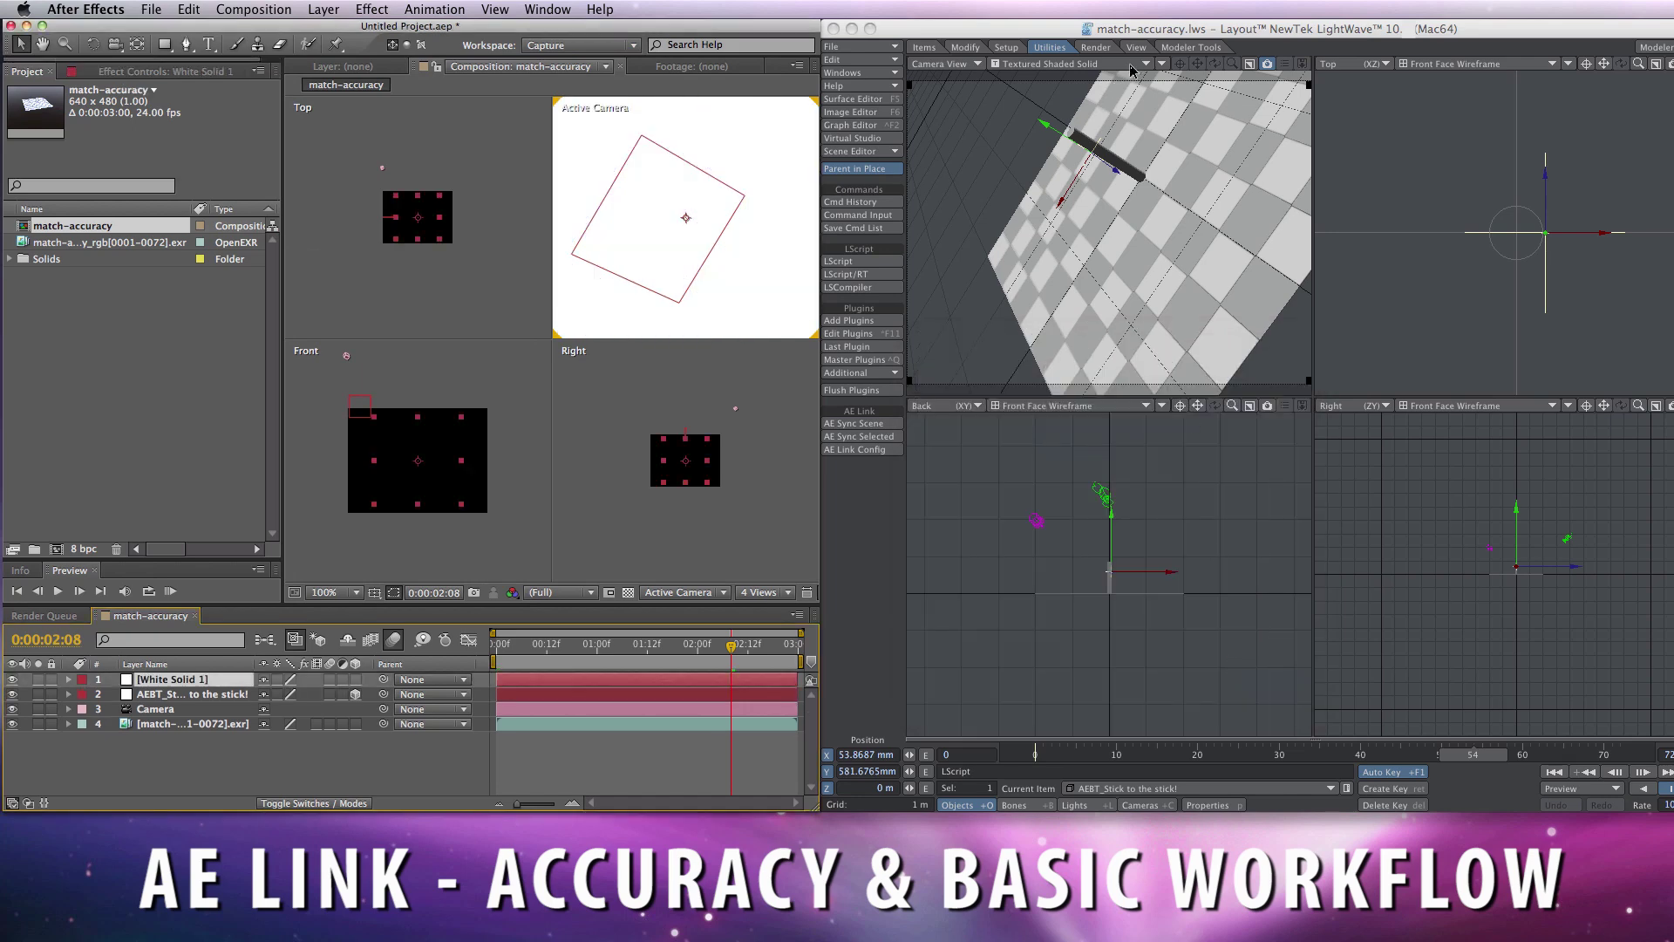
Step: Make White Solid 1 a 3D layer with X Rotation -90° so it lies flat
left_click(355, 680)
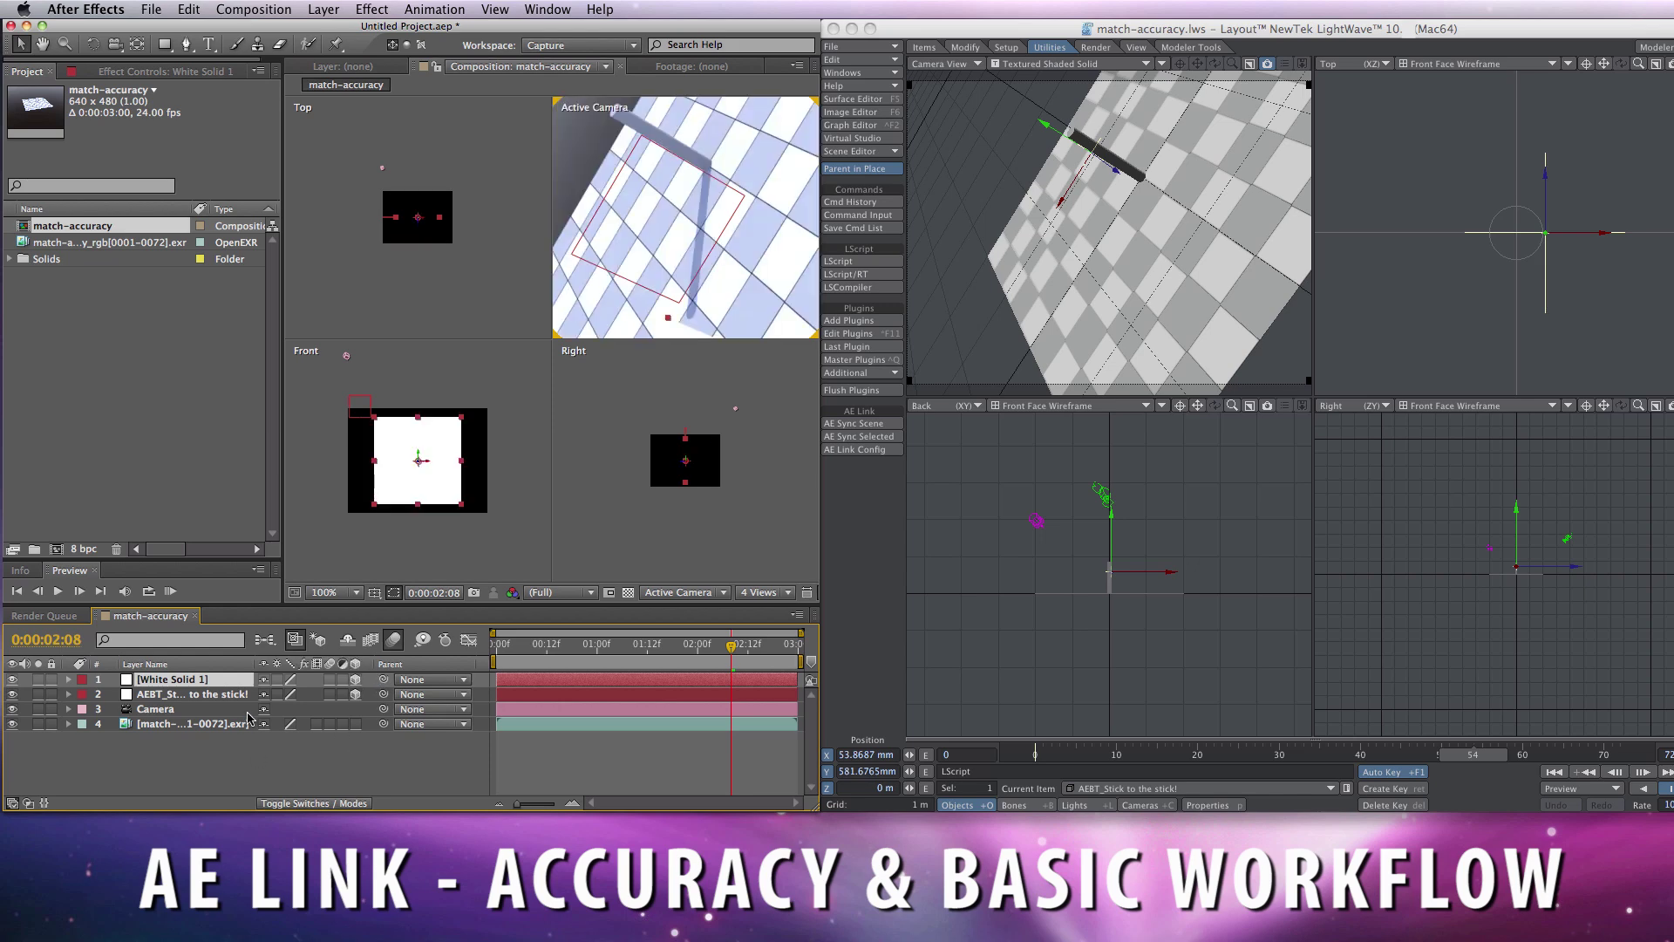
key("r")
left_click(291, 709)
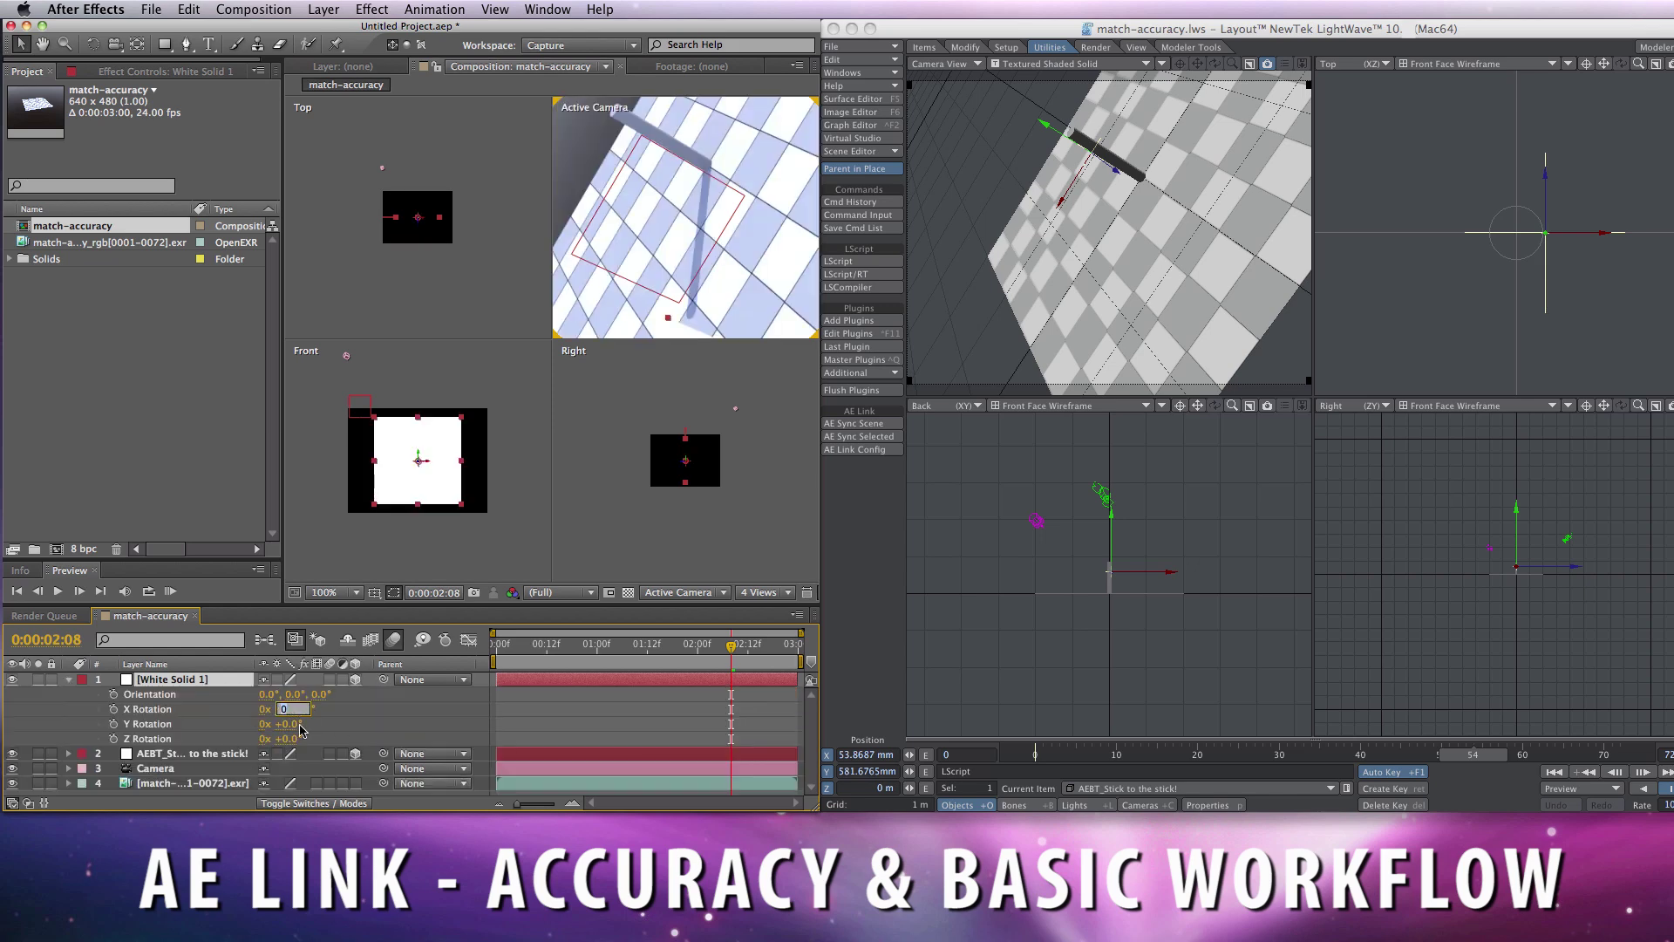
type("-90")
key("Return")
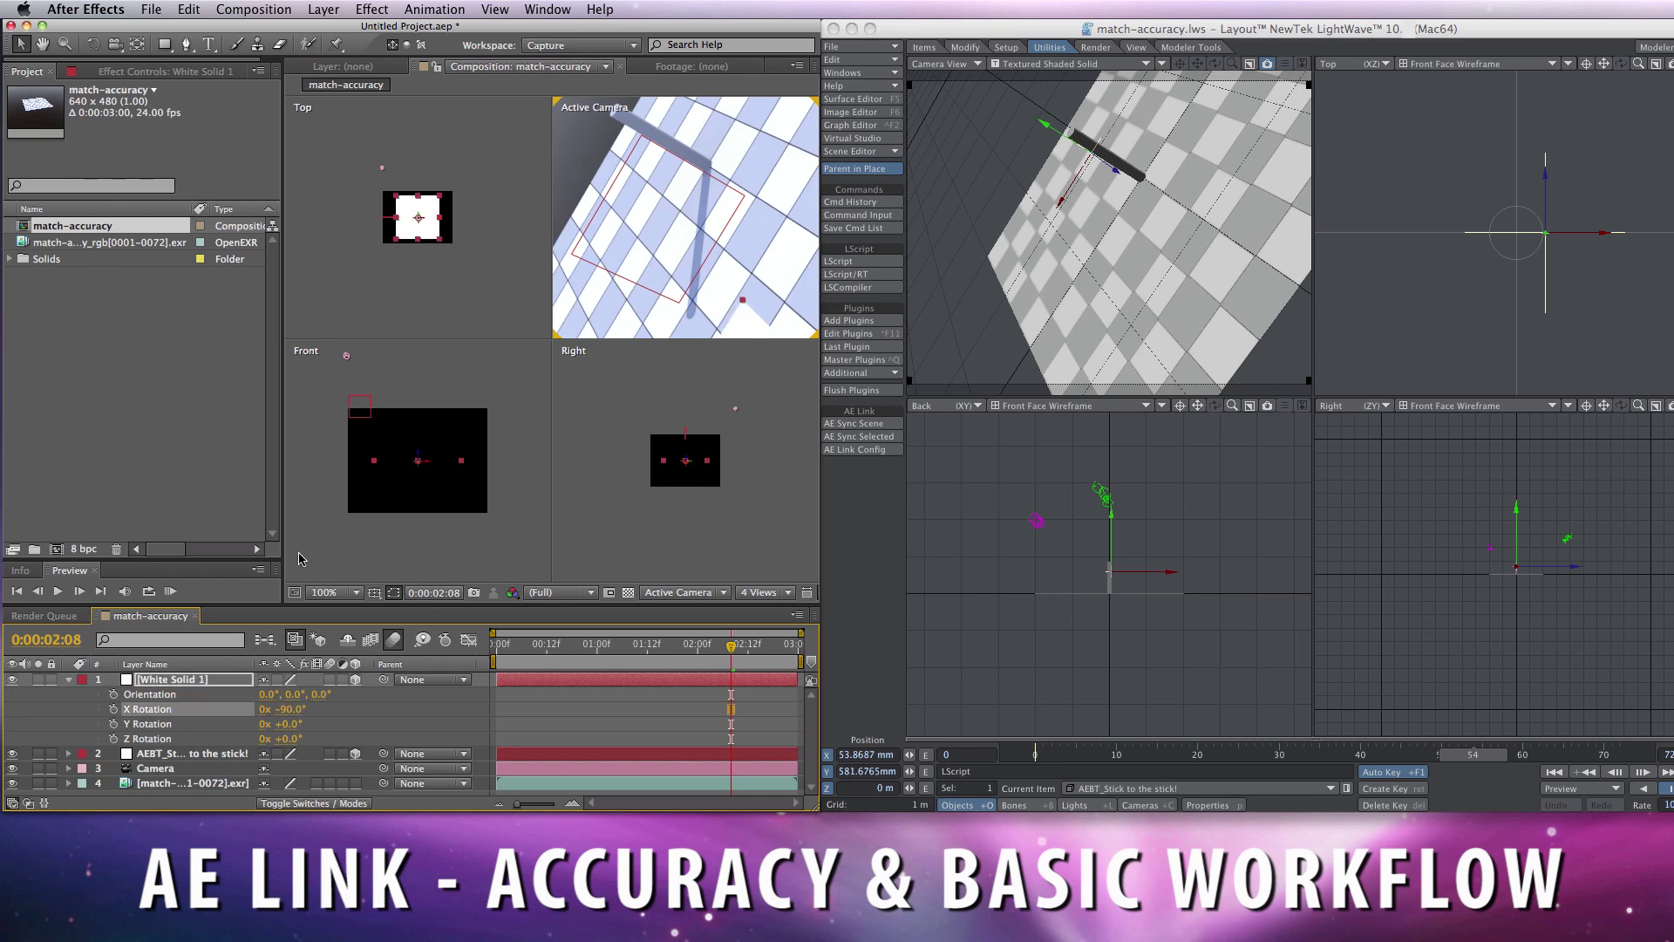
Step: Set the solid's Position to 0, 0, 0 and return to frame 0:00:00:09
left_click(133, 681)
key("p")
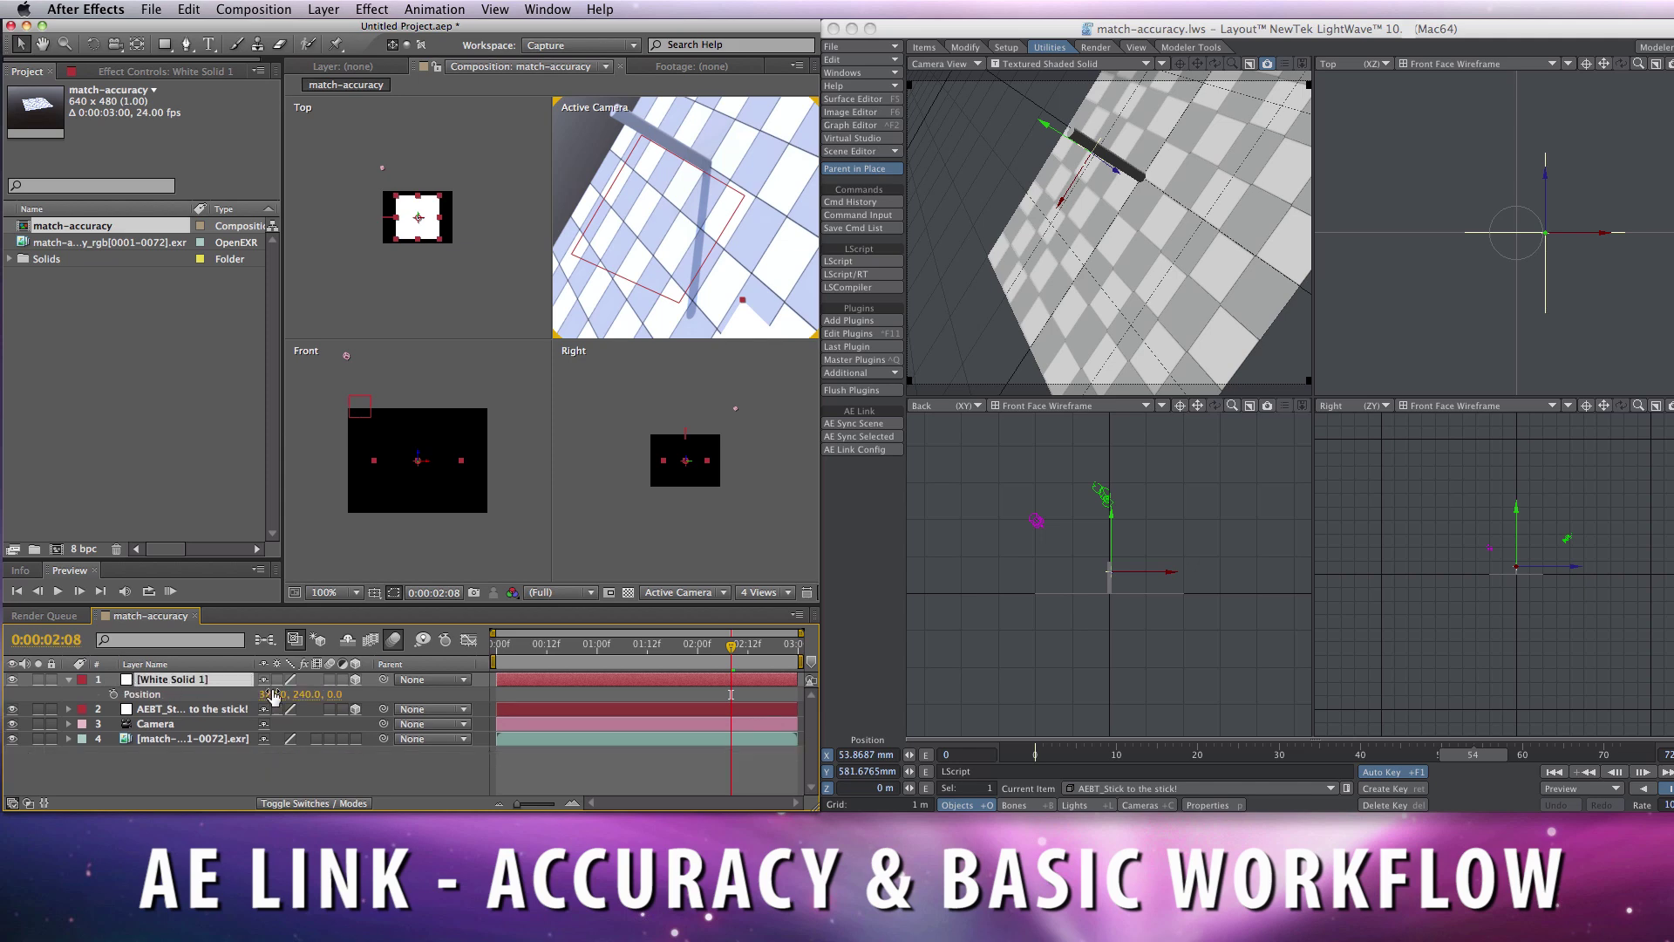
left_click_drag(270, 694, 279, 697)
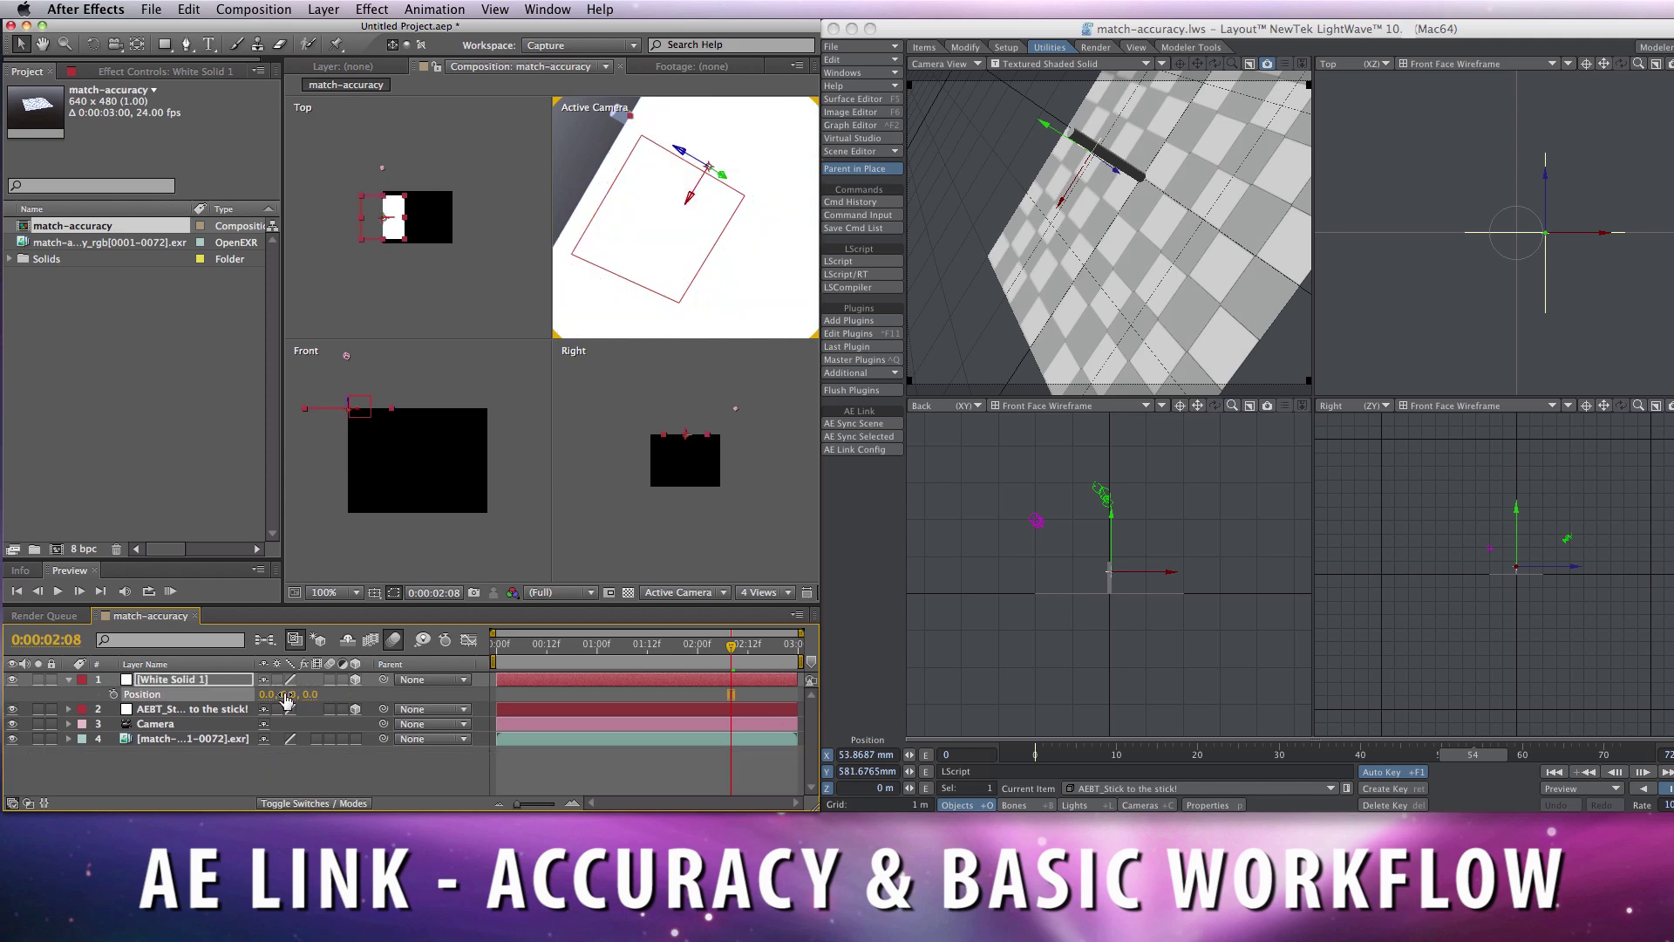
left_click_drag(560, 645, 535, 654)
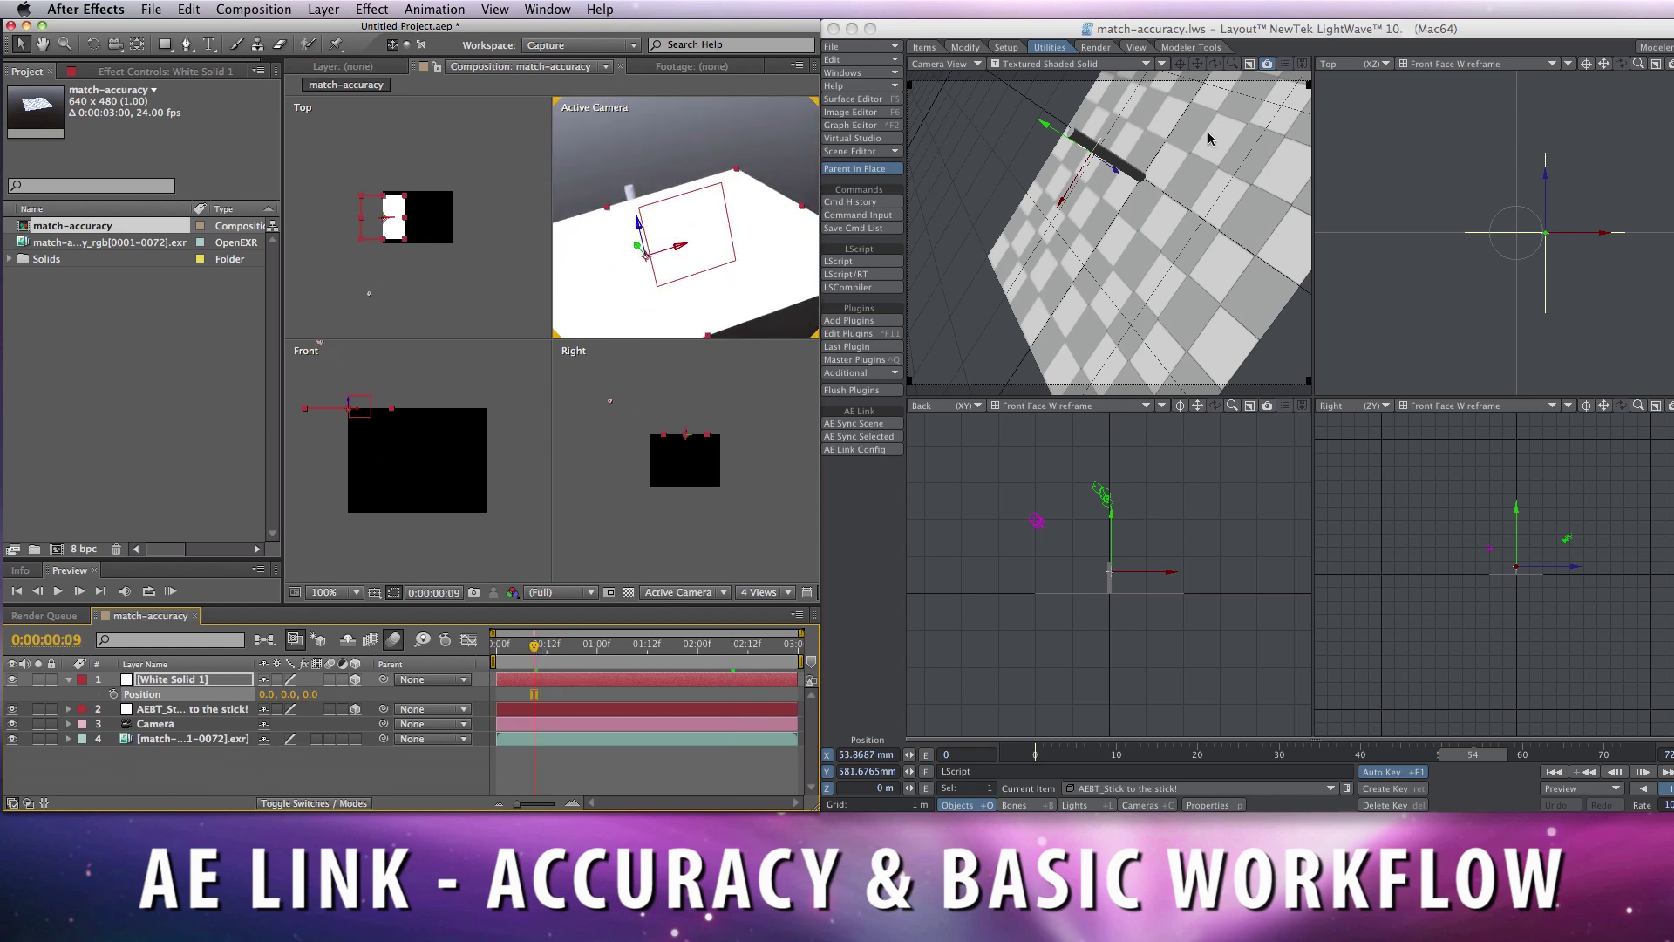
Step: Apply a Generate > Grid effect to White Solid 1 with red CE4242 lines
left_click(335, 9)
mouse_move(371, 9)
mouse_move(402, 224)
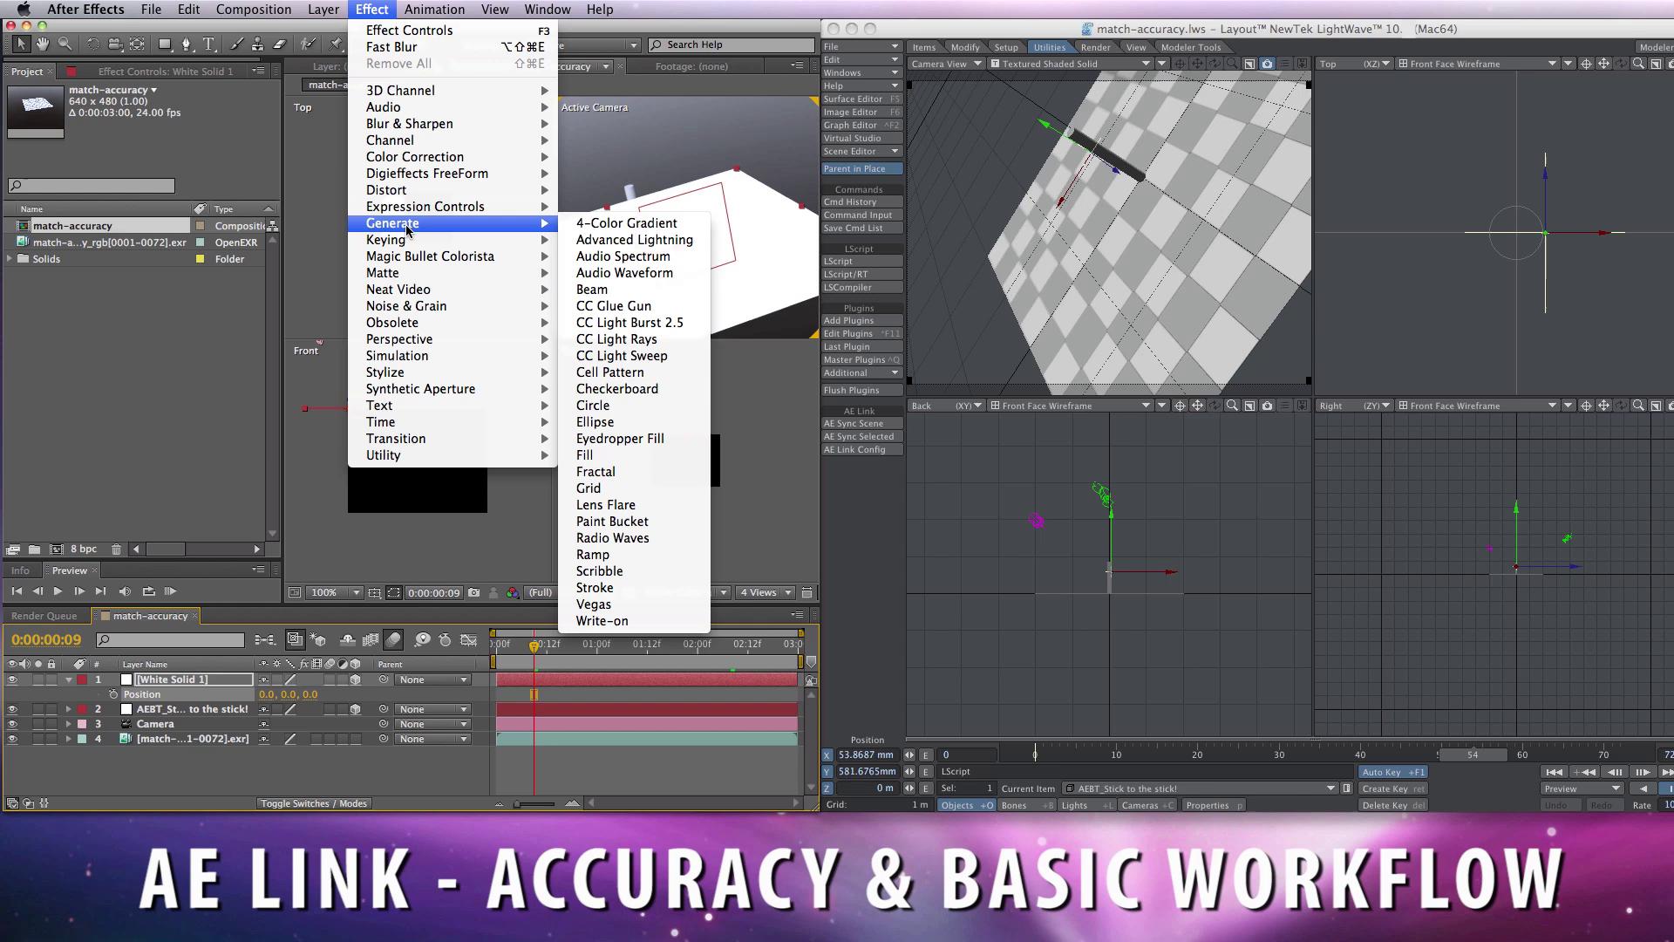
left_click(663, 488)
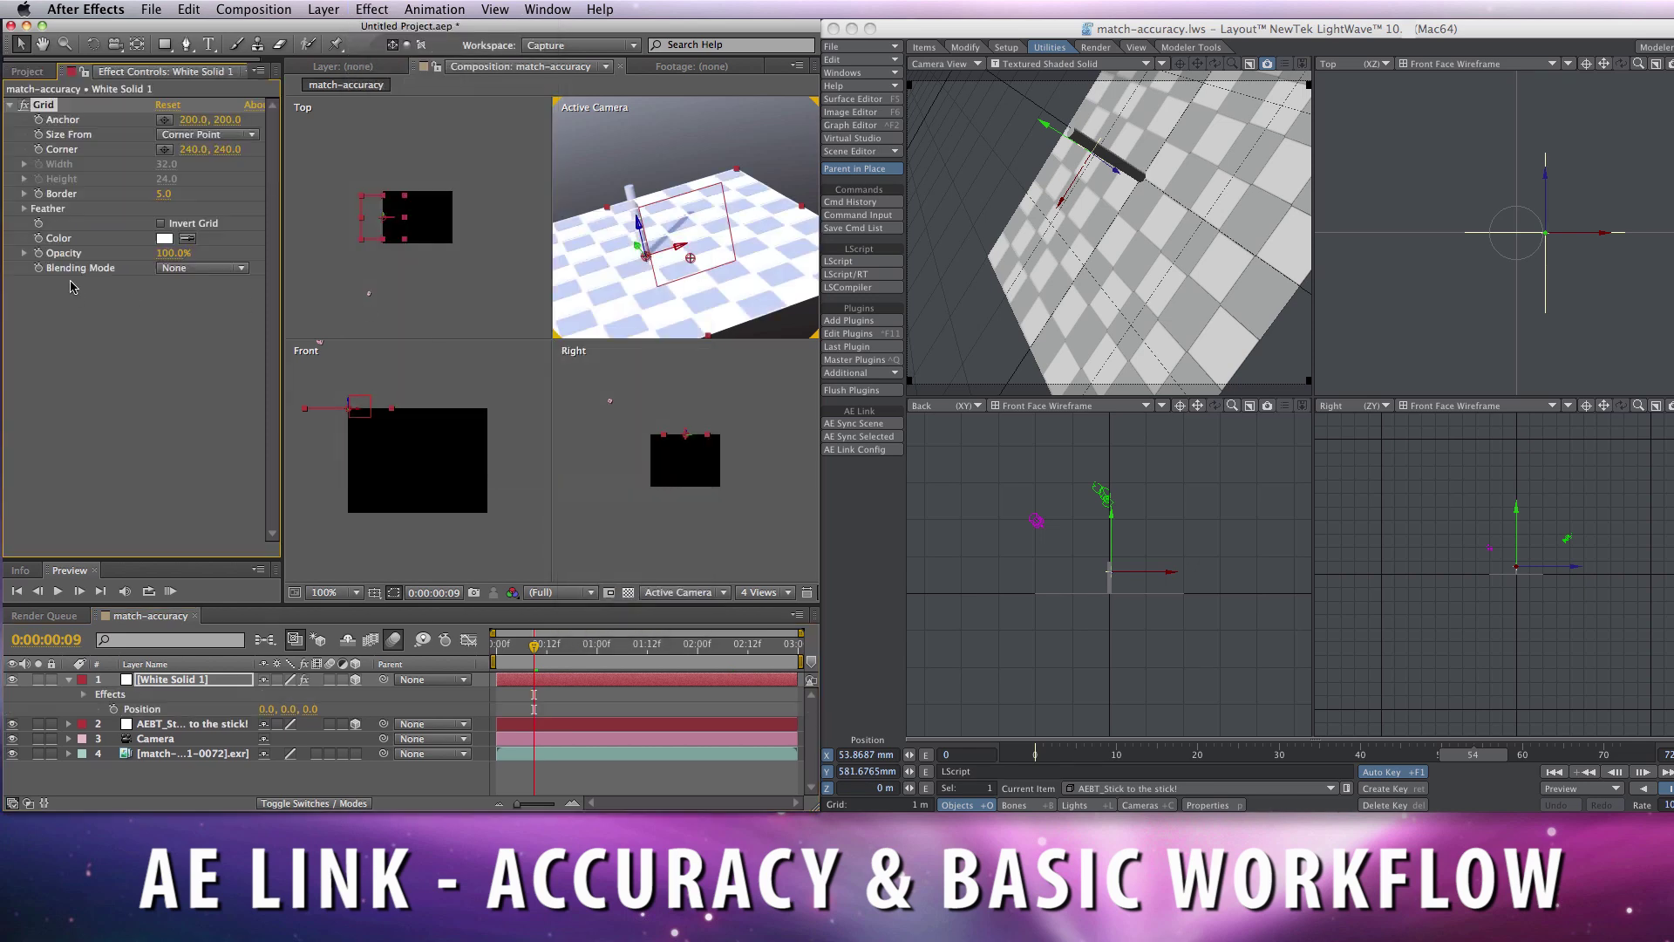
left_click(163, 238)
left_click(1059, 453)
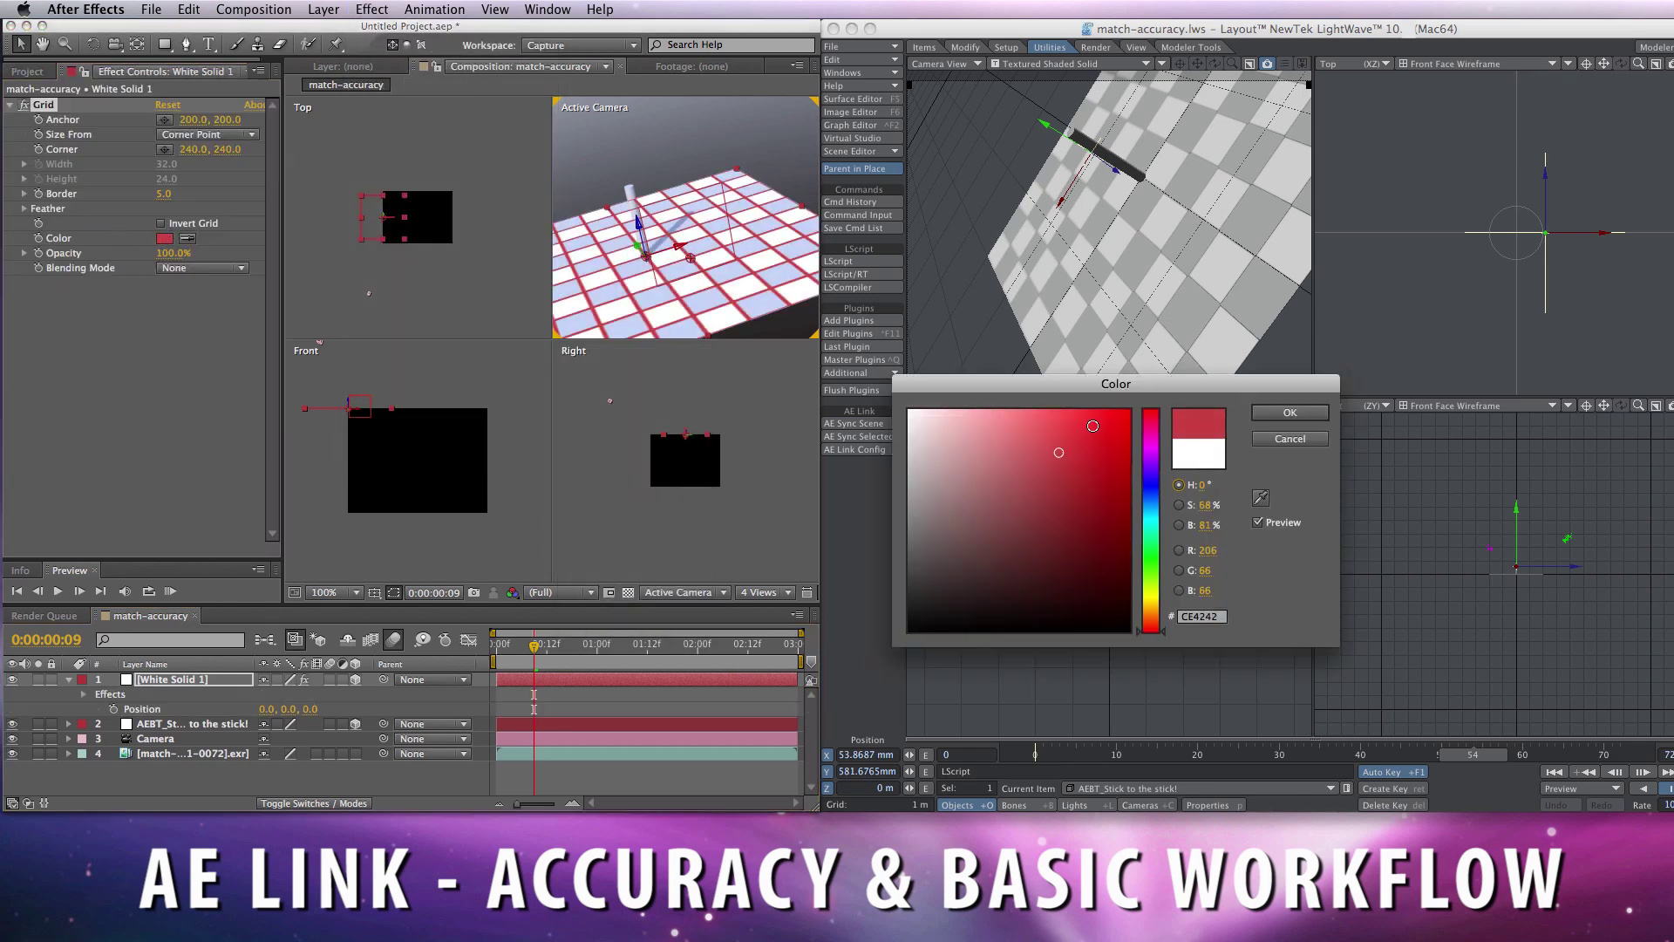
left_click(1291, 413)
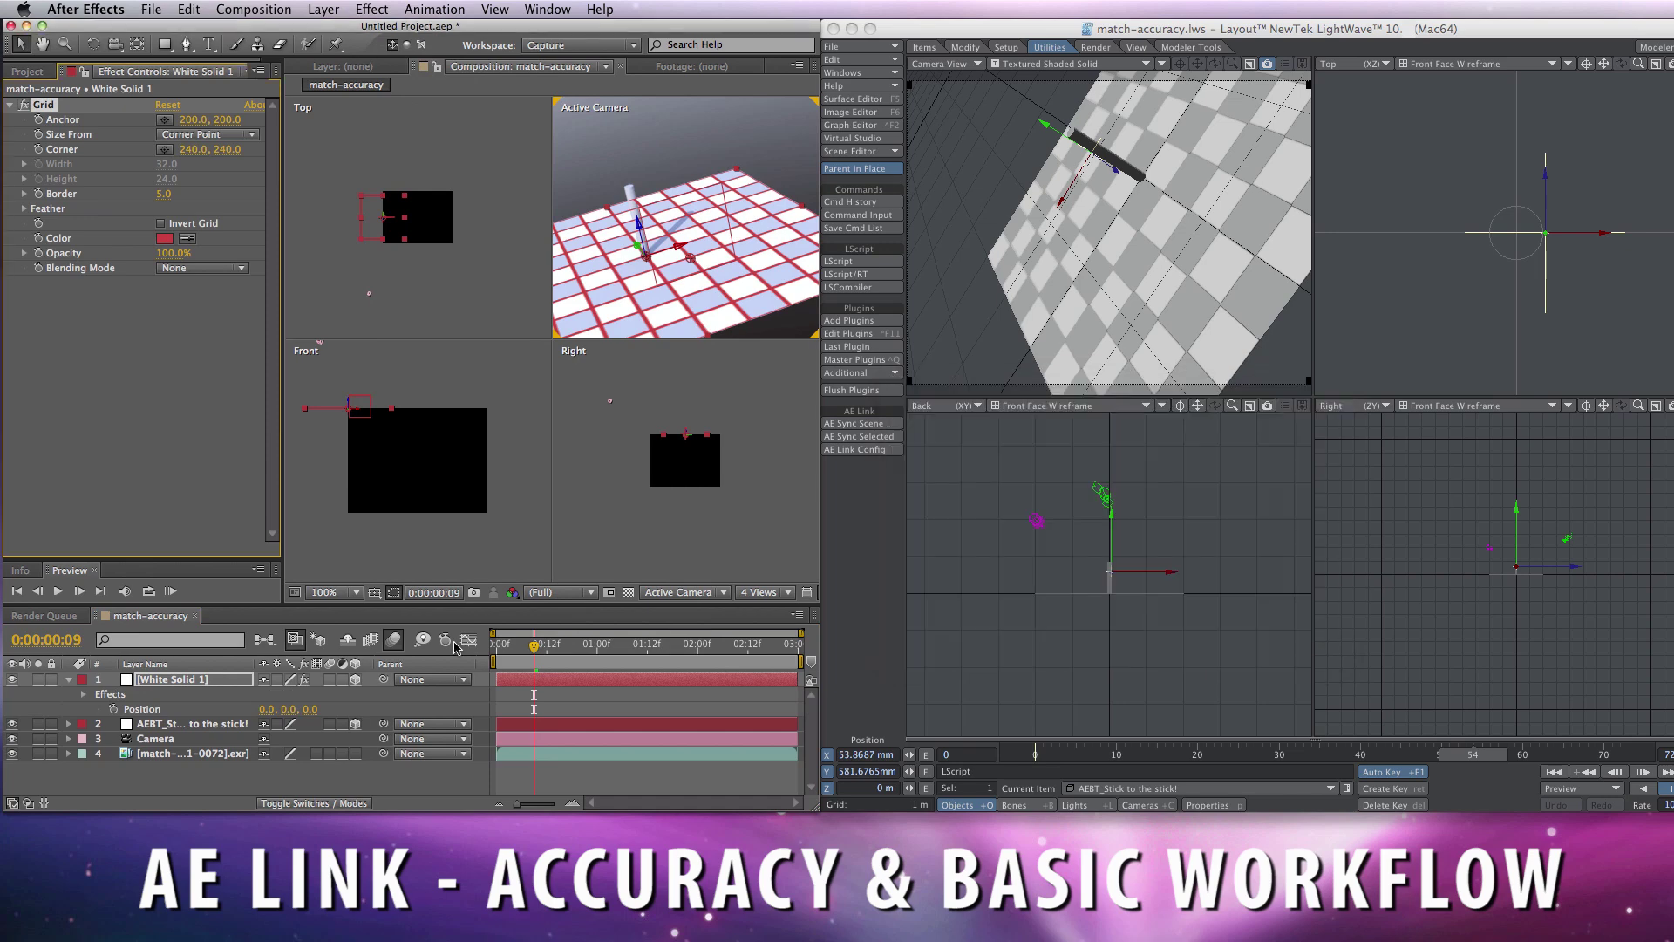
left_click_drag(497, 643, 555, 645)
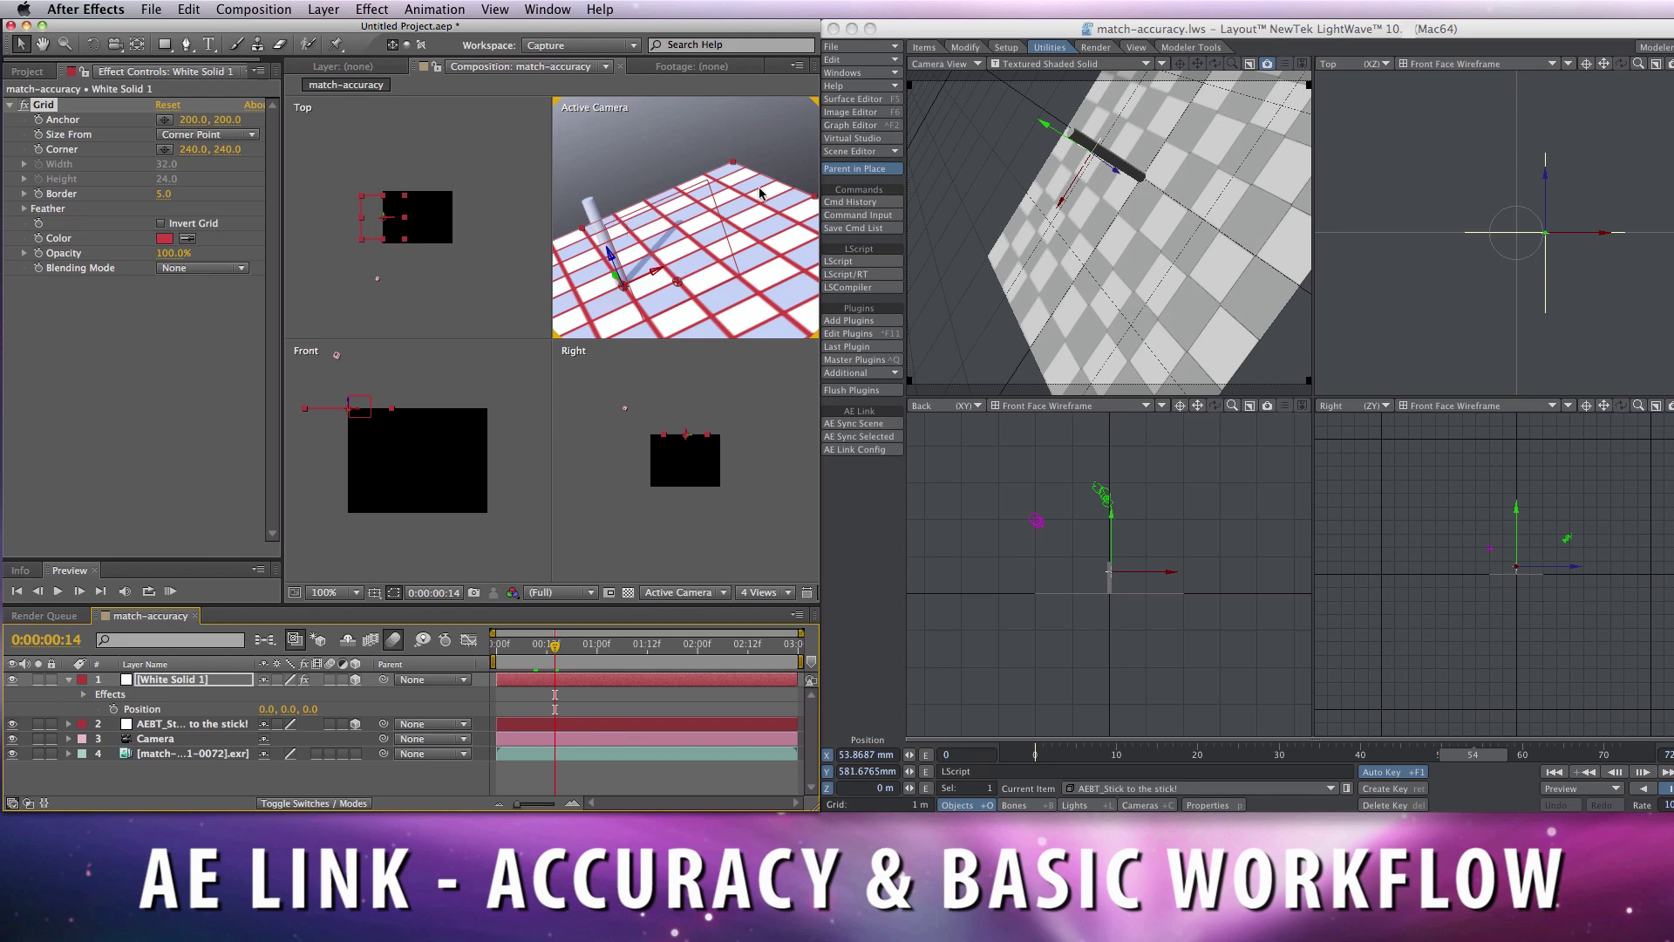
Step: Scrub back to 0:00:00:17 and turn off the EXR footage layer's visibility
left_click(720, 643)
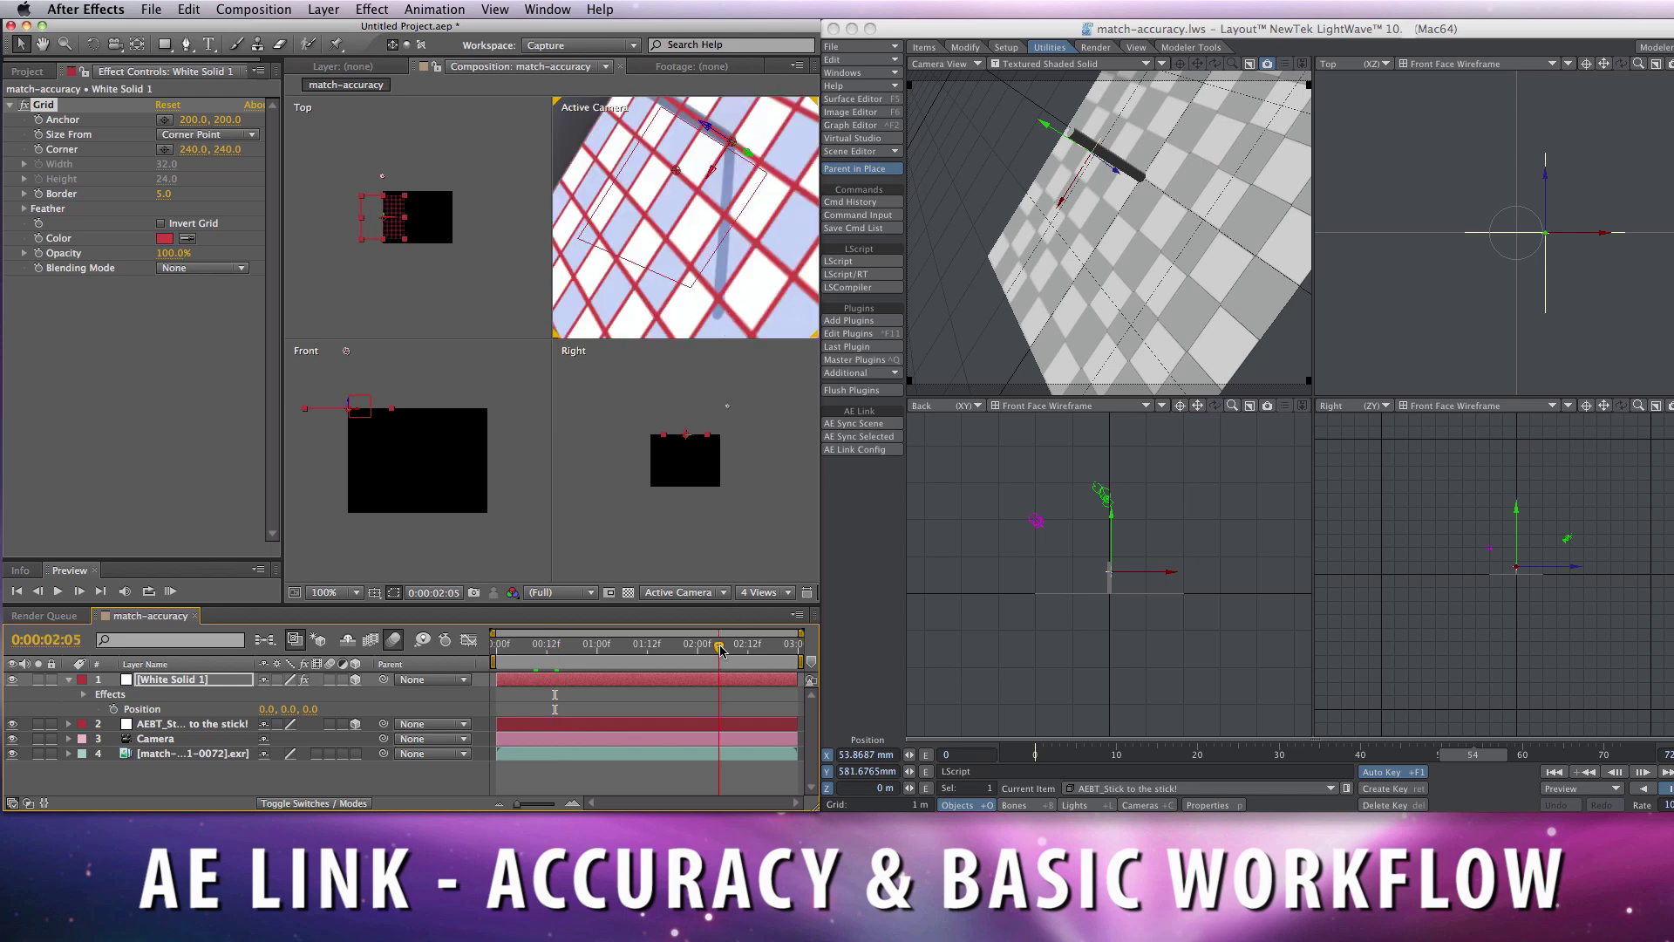
left_click_drag(719, 647, 723, 646)
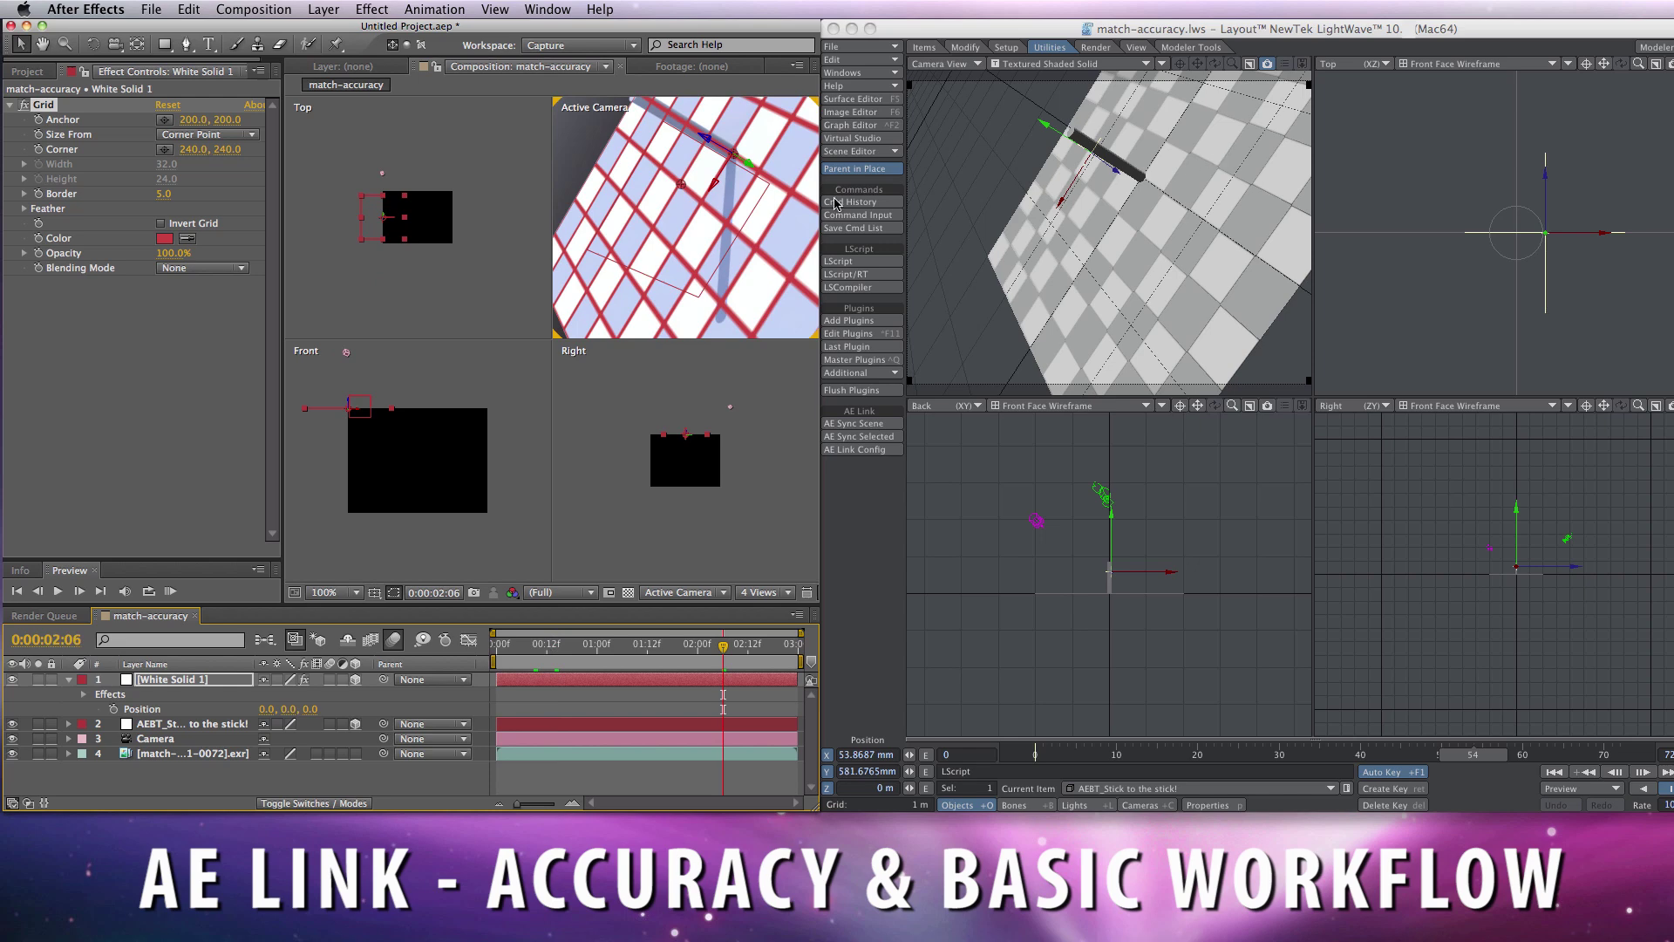
left_click_drag(662, 646, 630, 646)
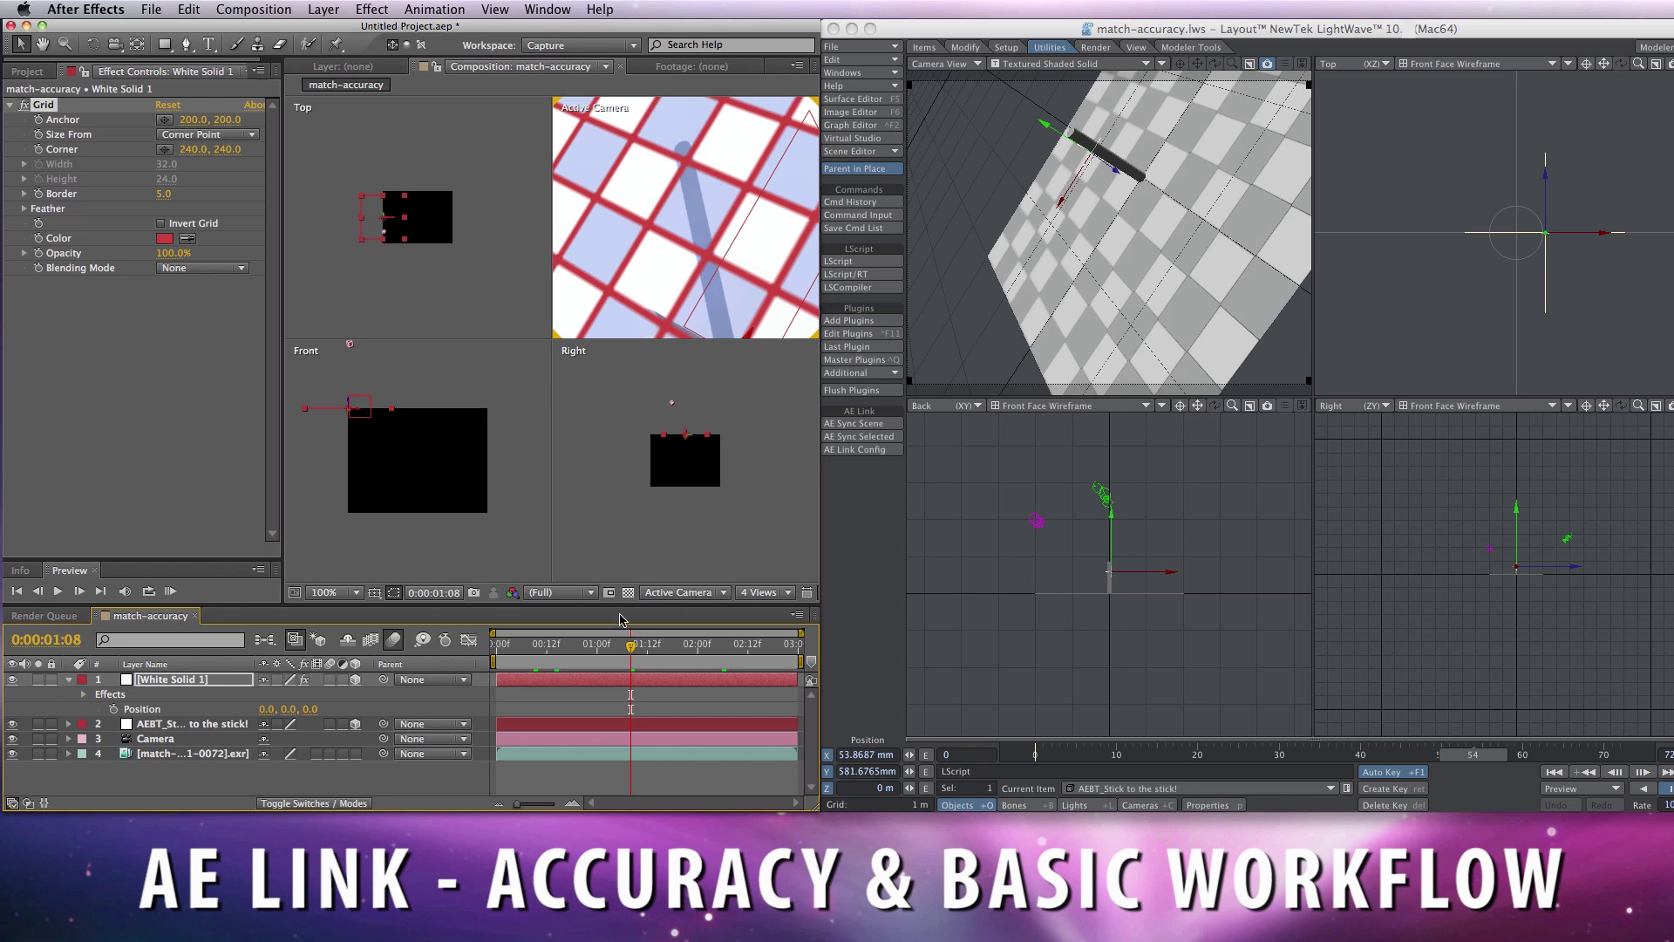
left_click_drag(595, 649, 569, 654)
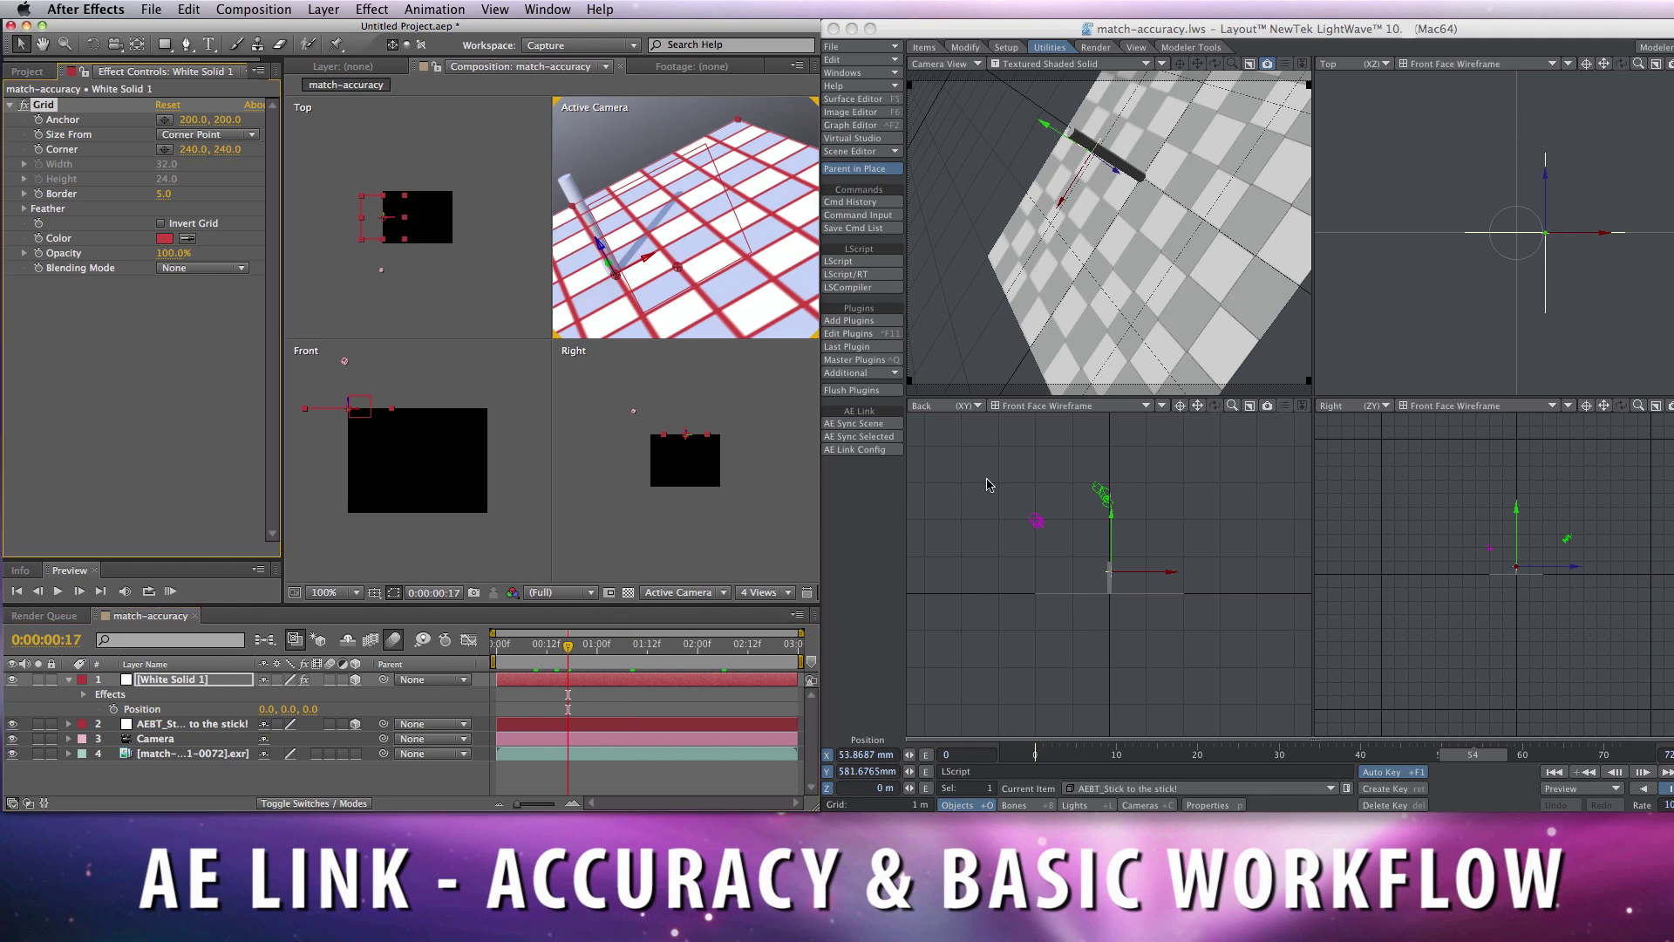
left_click(13, 755)
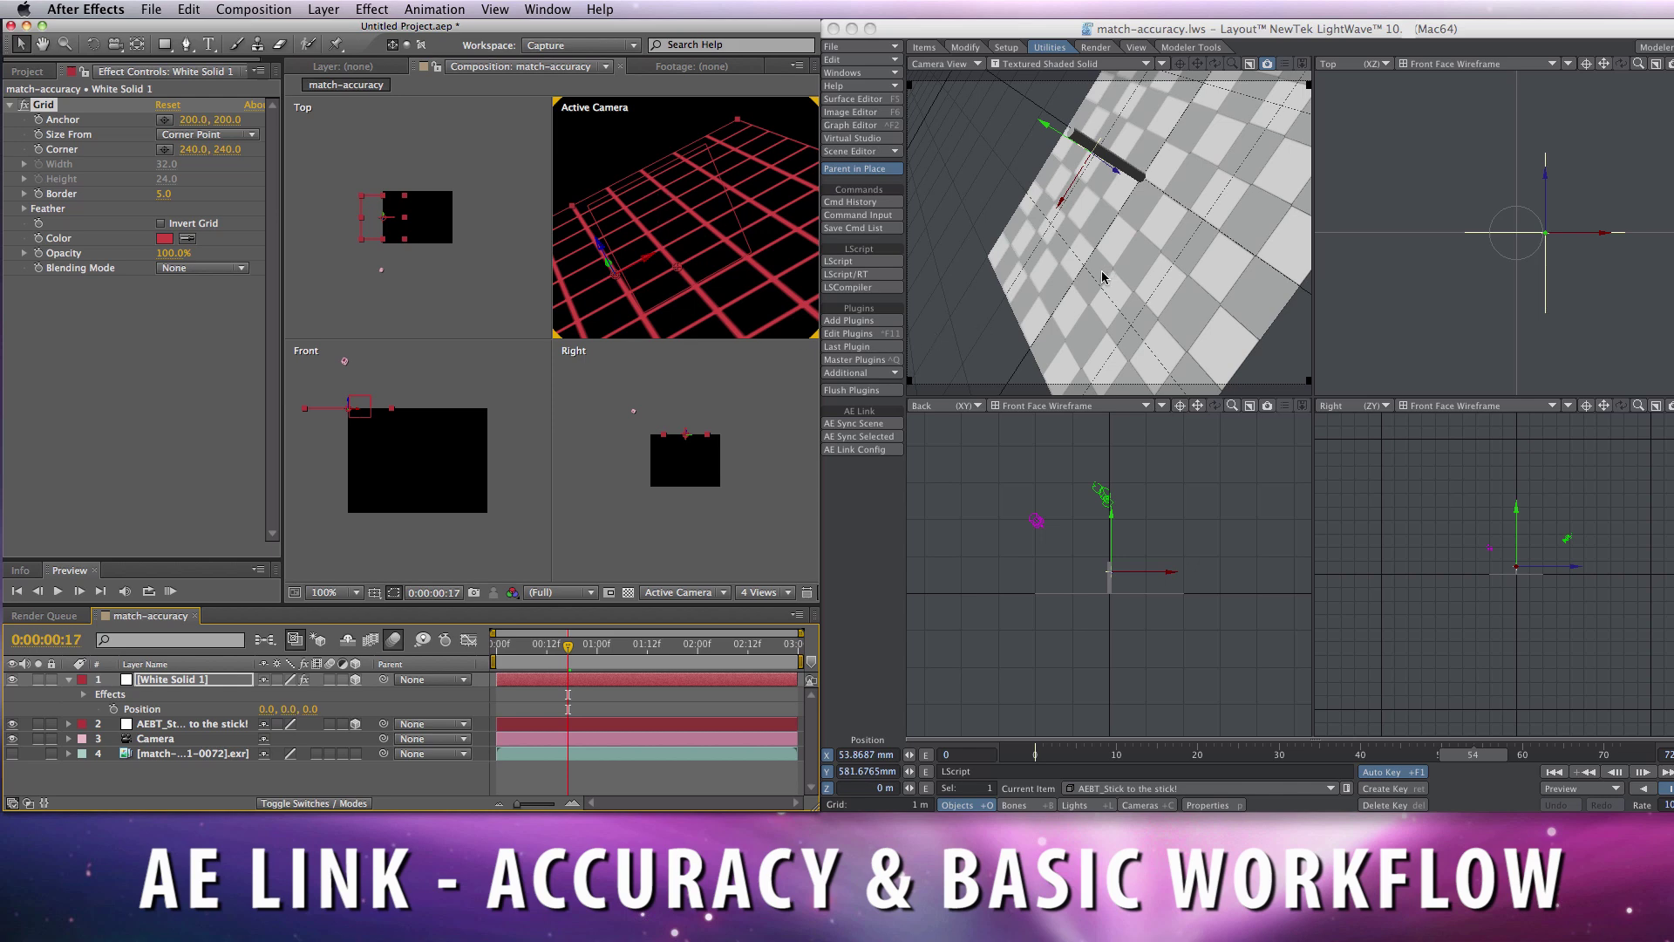
Step: Step LightWave to frame 22 and set the After Effects comp time to 0:00:01:00
left_click_drag(1247, 758, 1212, 755)
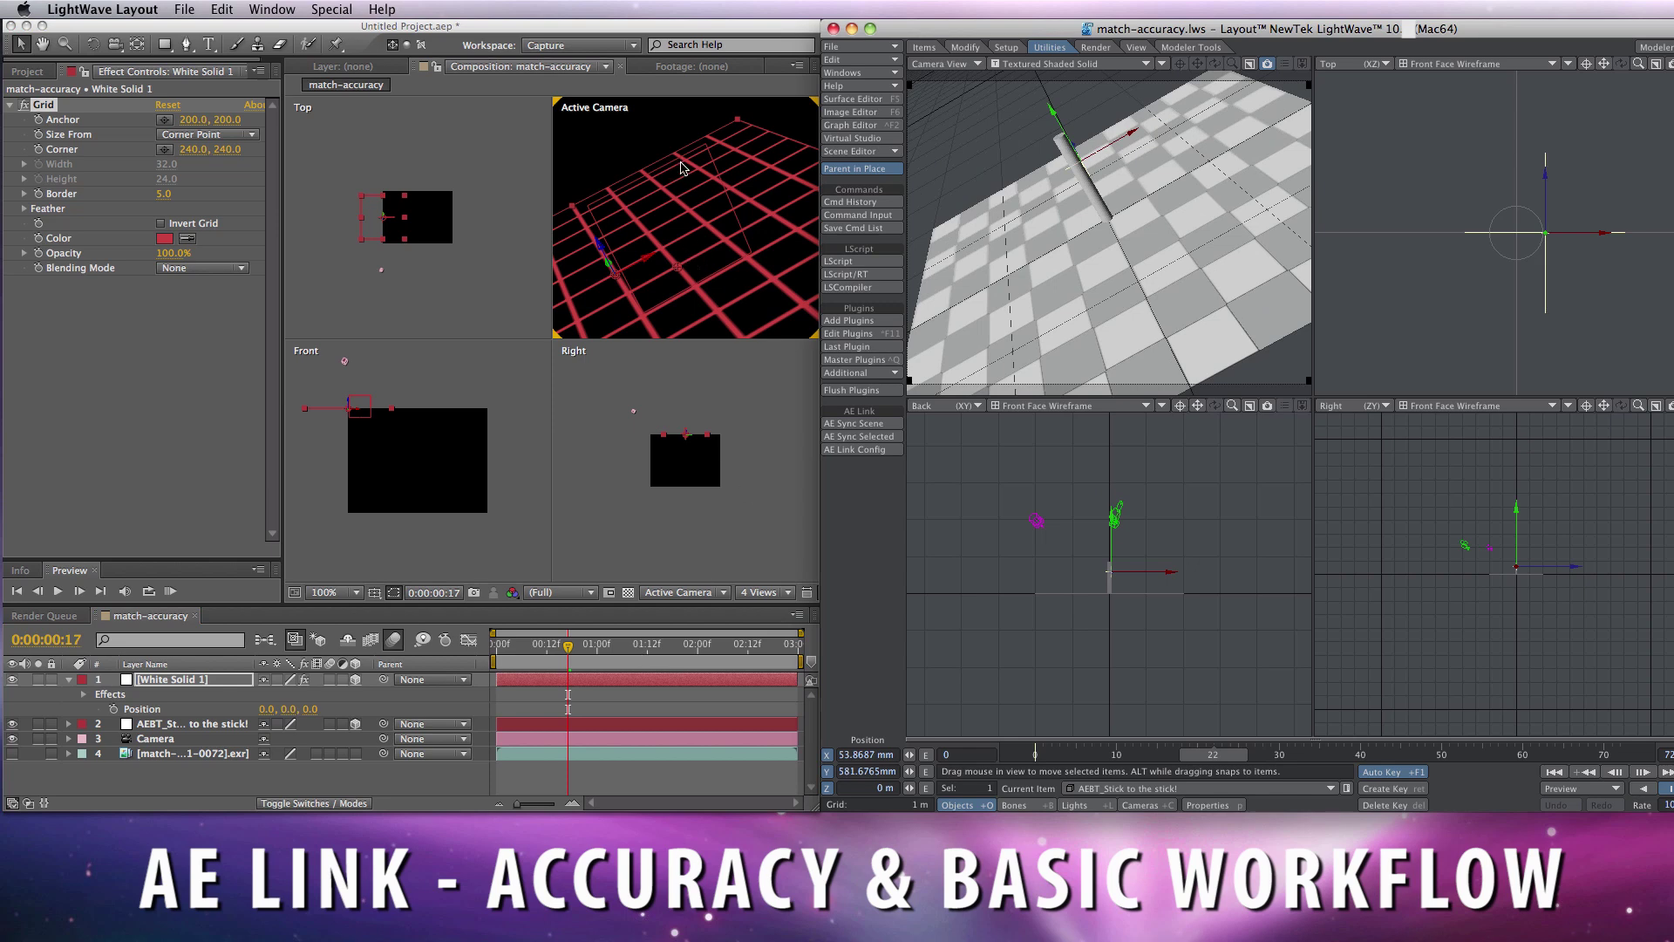
left_click(652, 654)
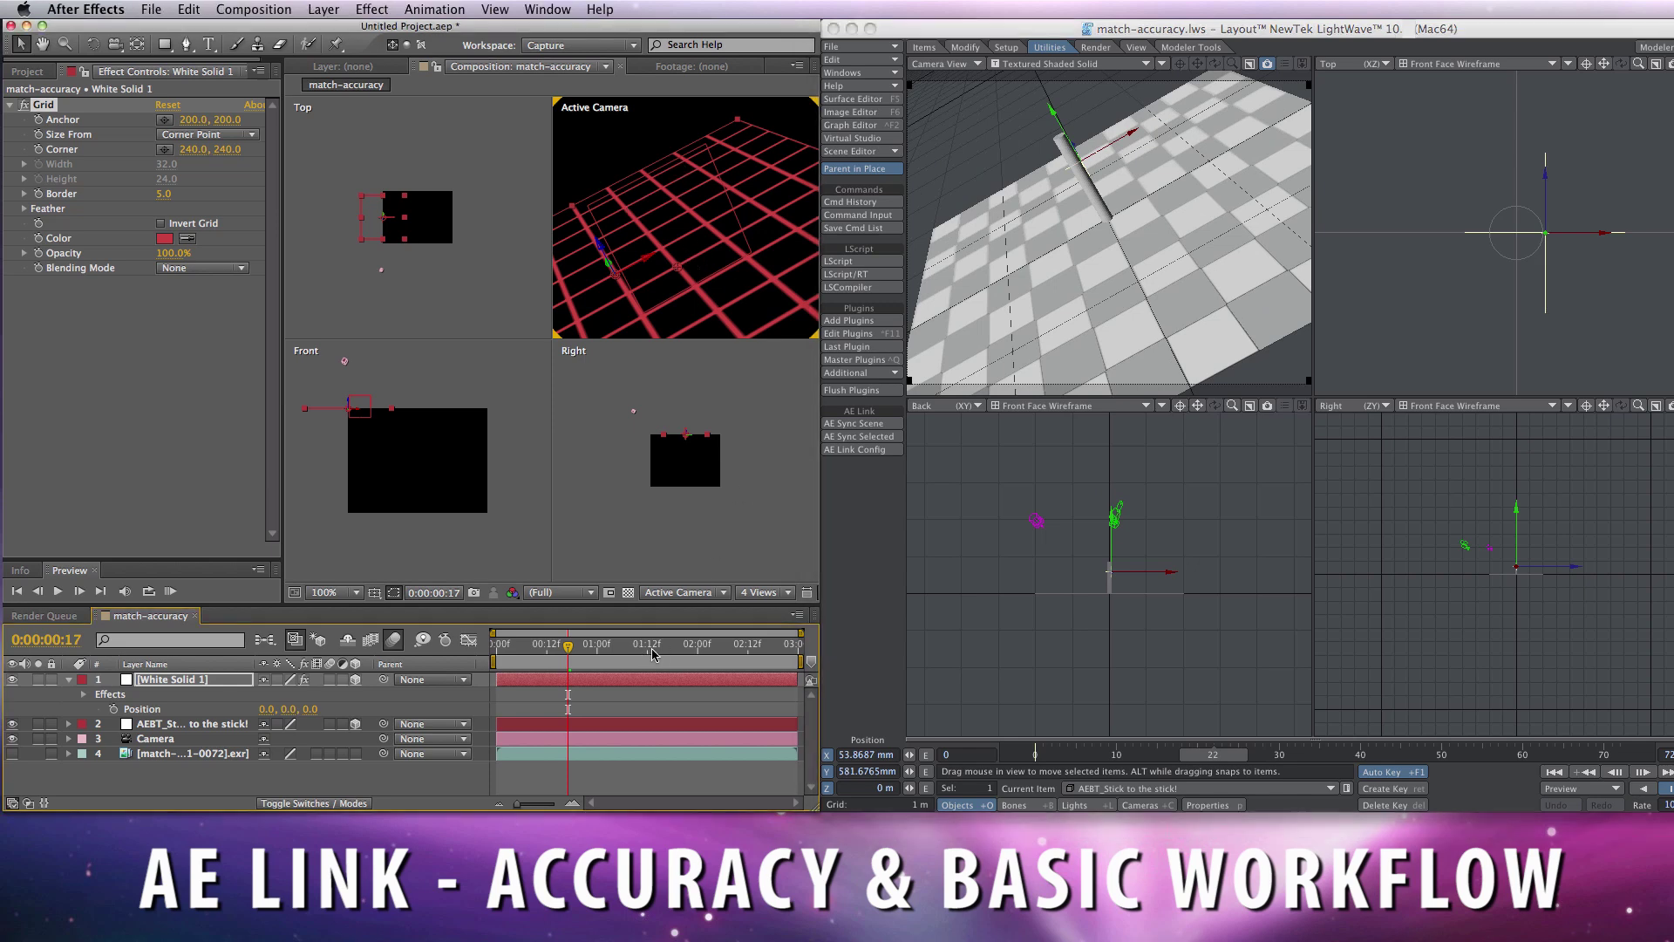
left_click(652, 647)
left_click_drag(652, 649, 597, 647)
Step: Sync the selected LightWave item to After Effects, zoom the comp out, and advance LightWave one frame
left_click(1224, 757)
left_click(859, 436)
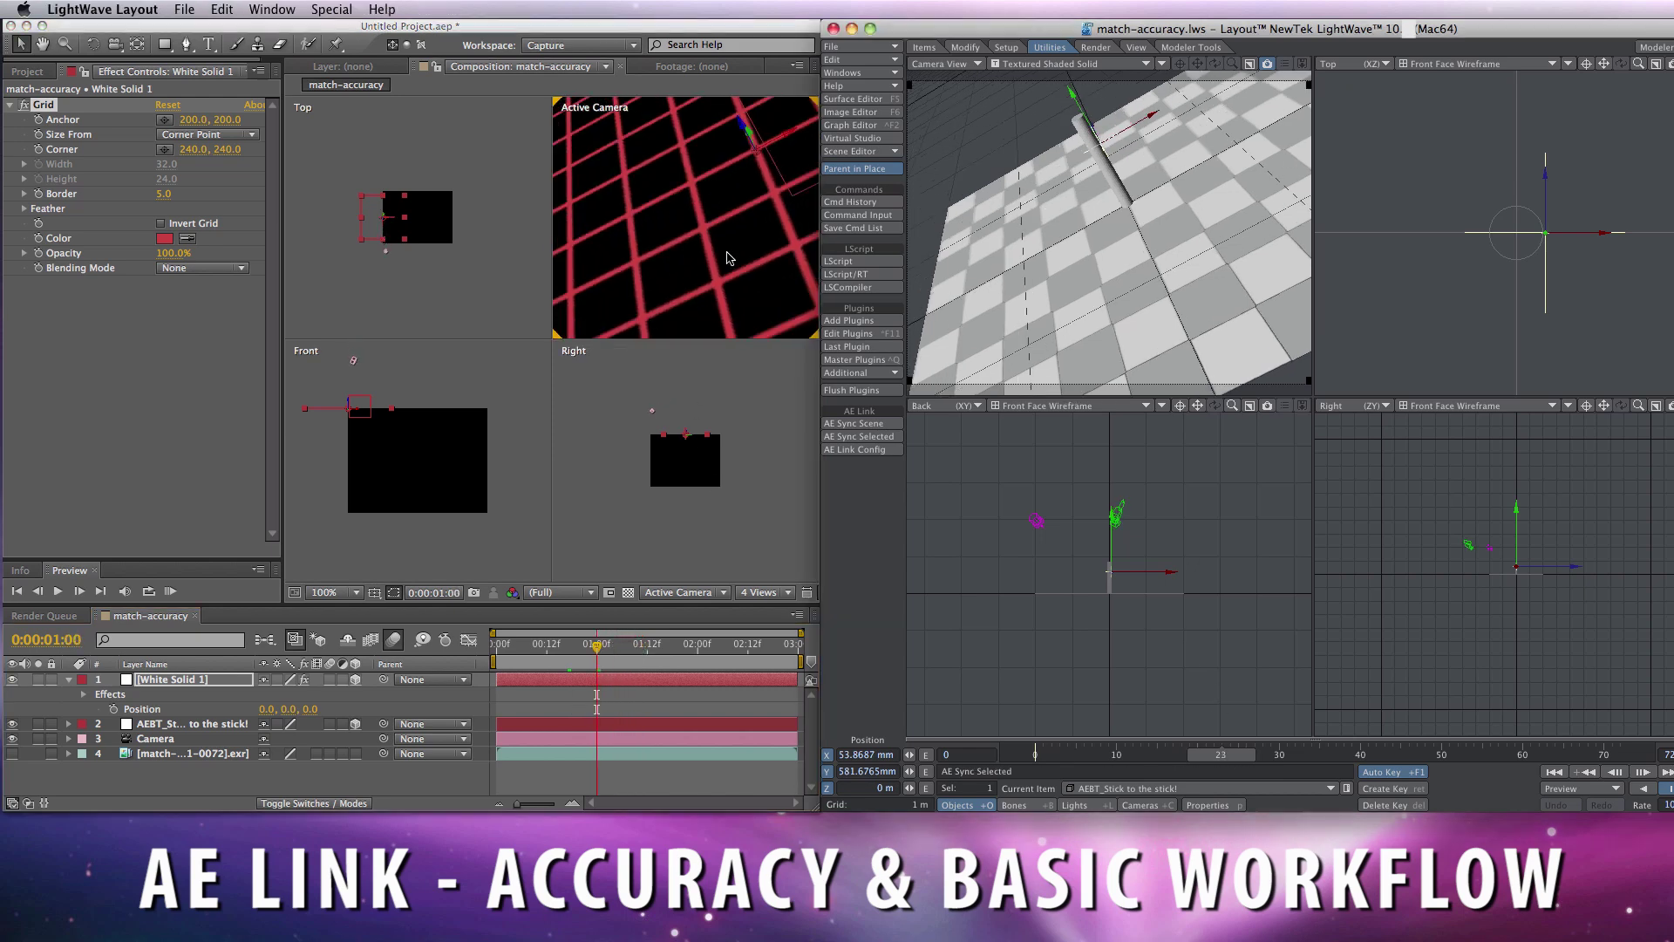
scroll(729, 258, "down", 4)
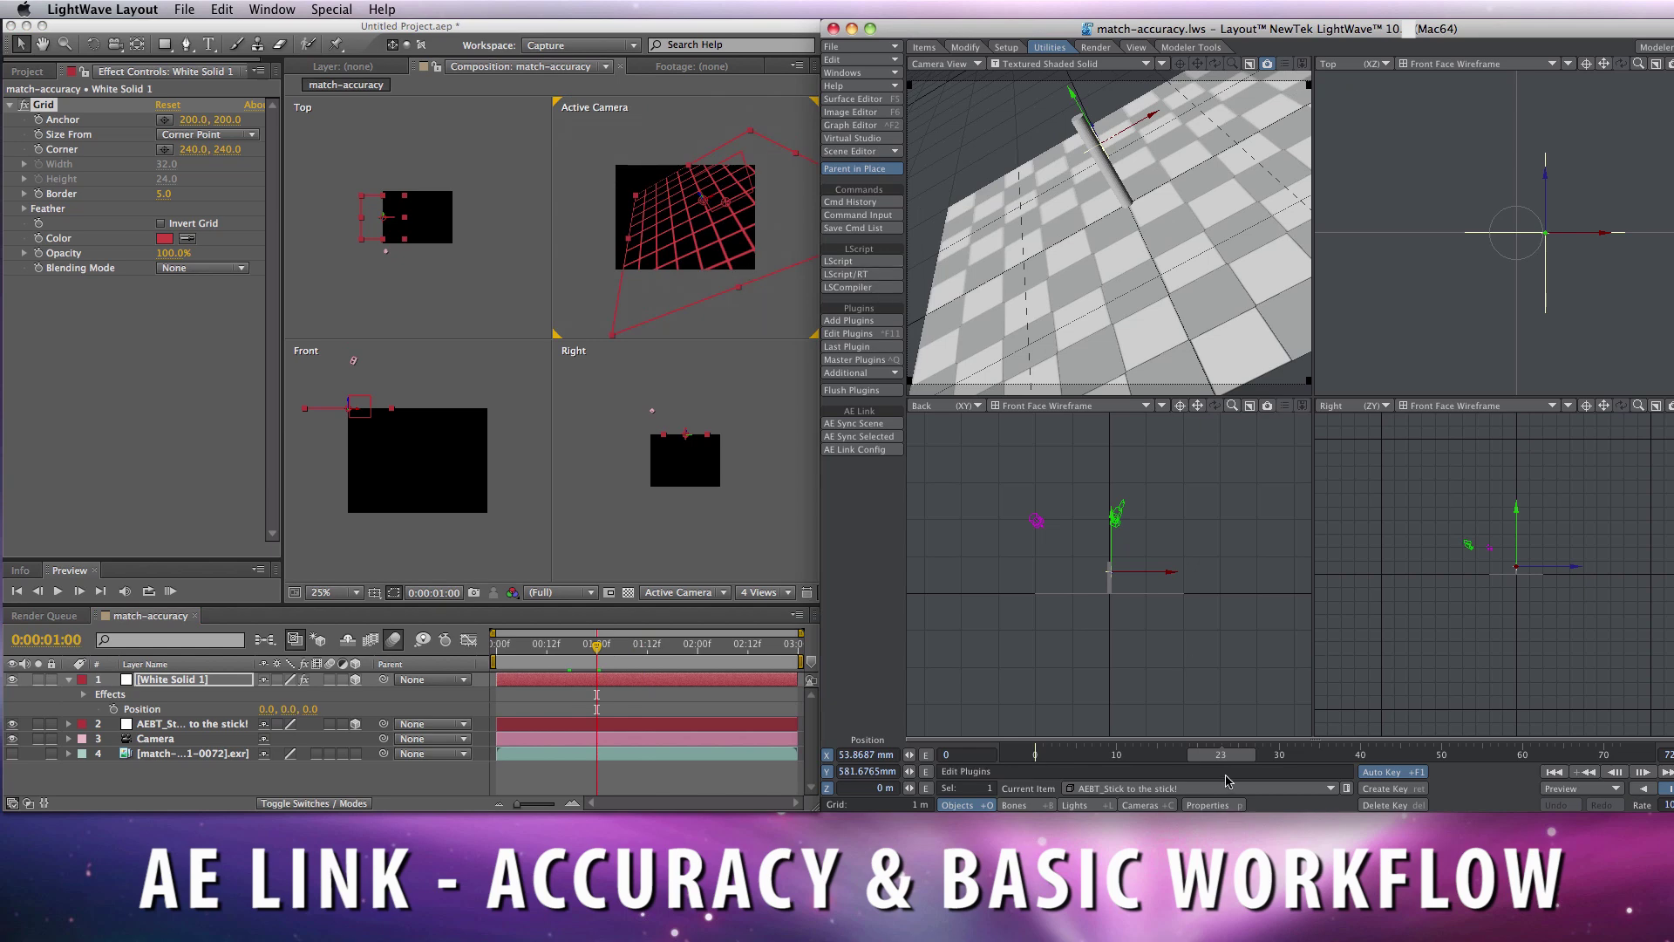
mouse_move(1232, 764)
left_mouse_down()
mouse_move(1250, 764)
mouse_move(1238, 755)
left_mouse_up()
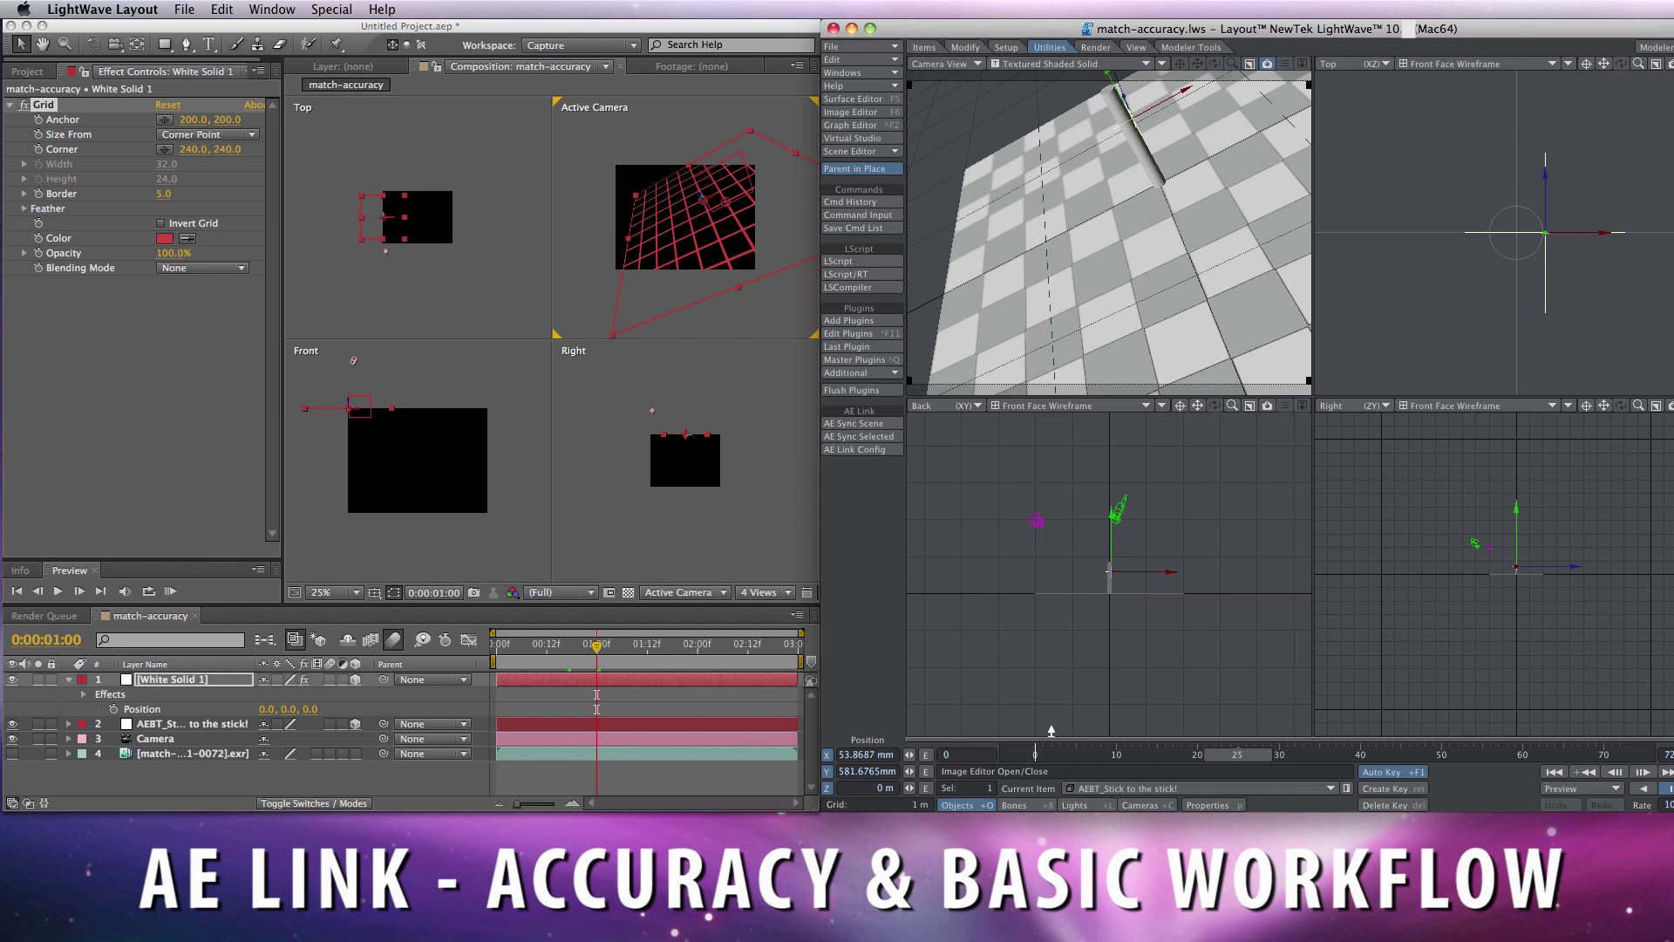
Step: Check Render Globals' 1–72 frame range and 640 × 480 resolution, then close the panel
left_click(1086, 49)
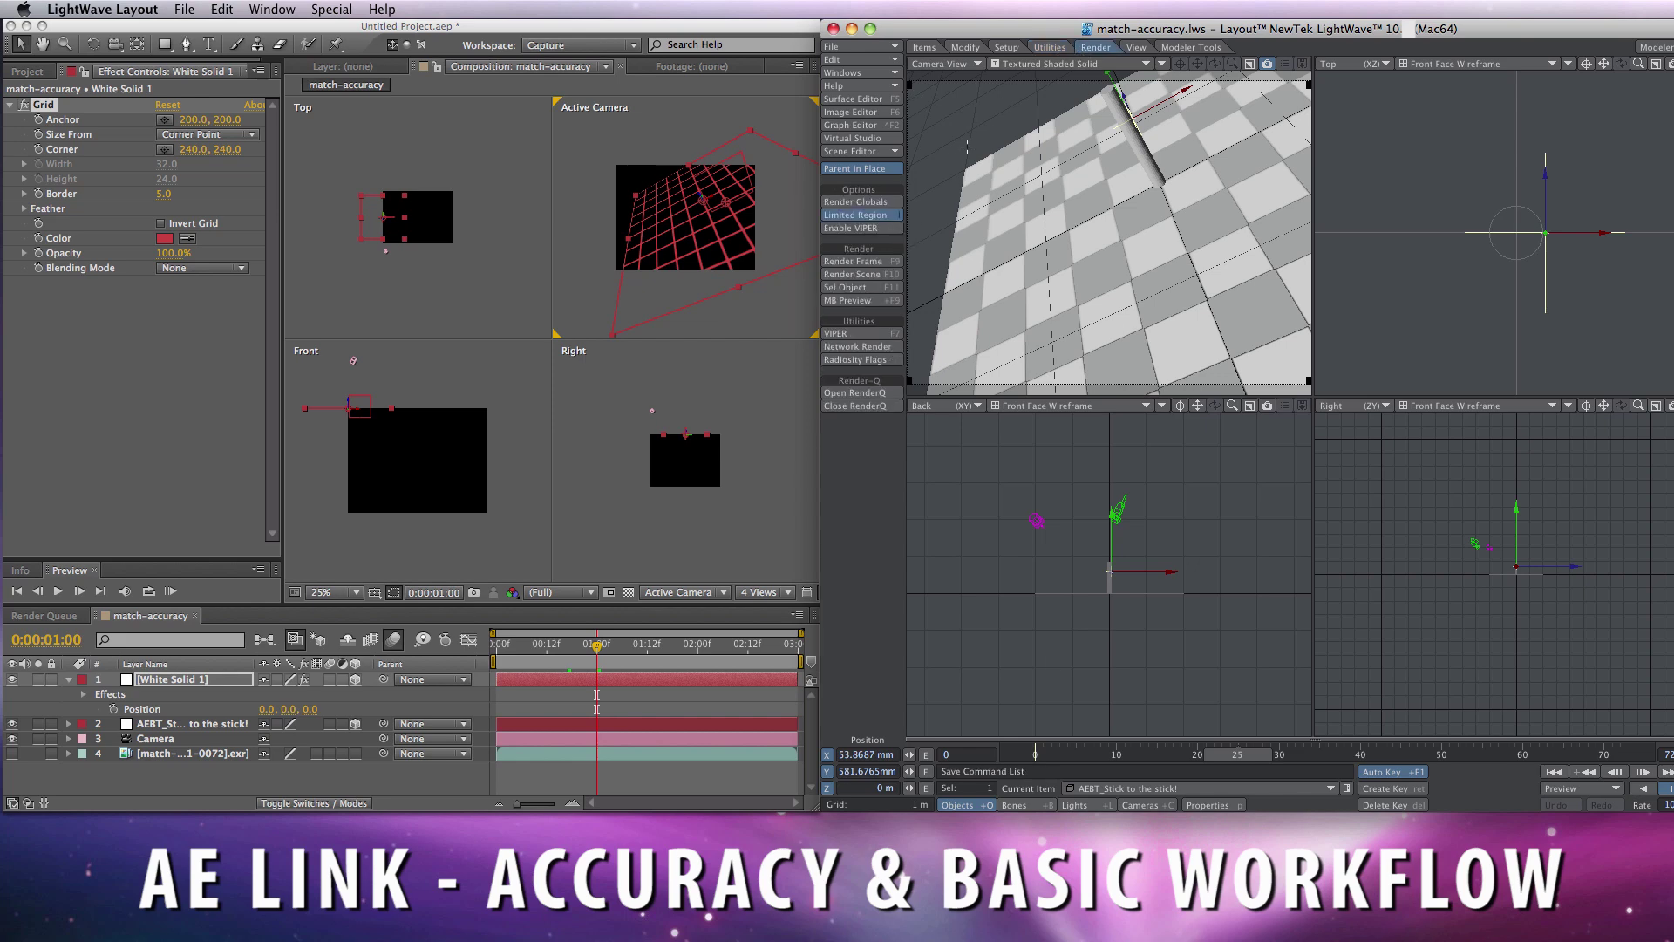
left_click(855, 201)
left_click(1107, 464)
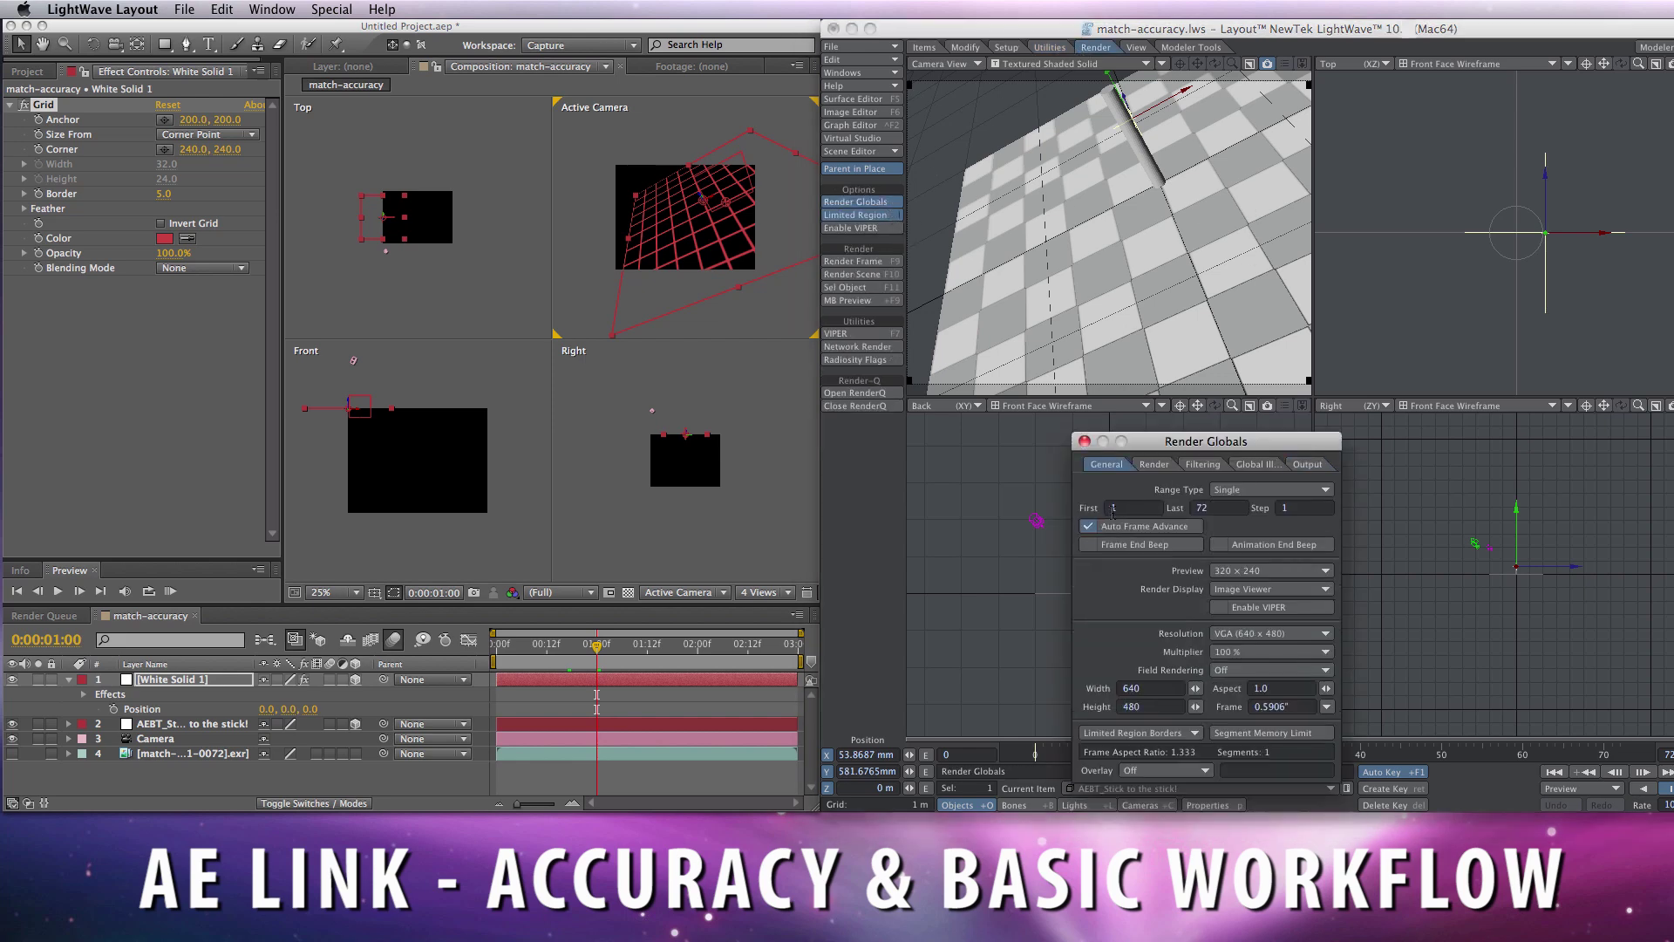
left_click(1085, 441)
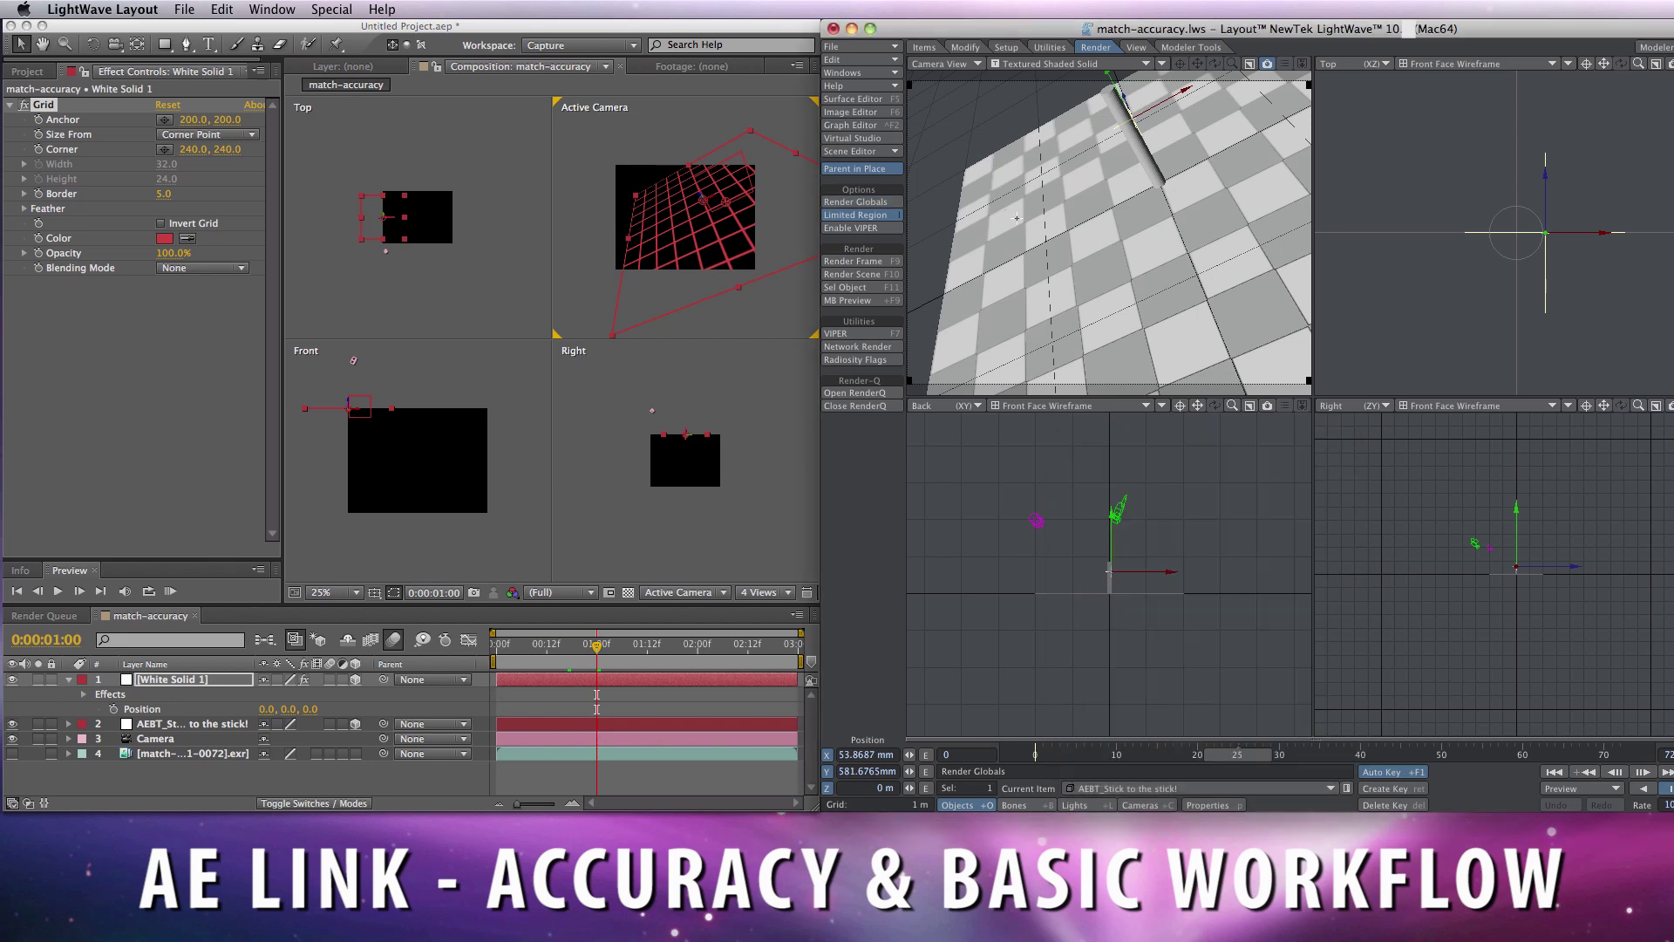
Step: Select the camera, lower it in the Back view, and sync it to After Effects
left_click(1125, 514)
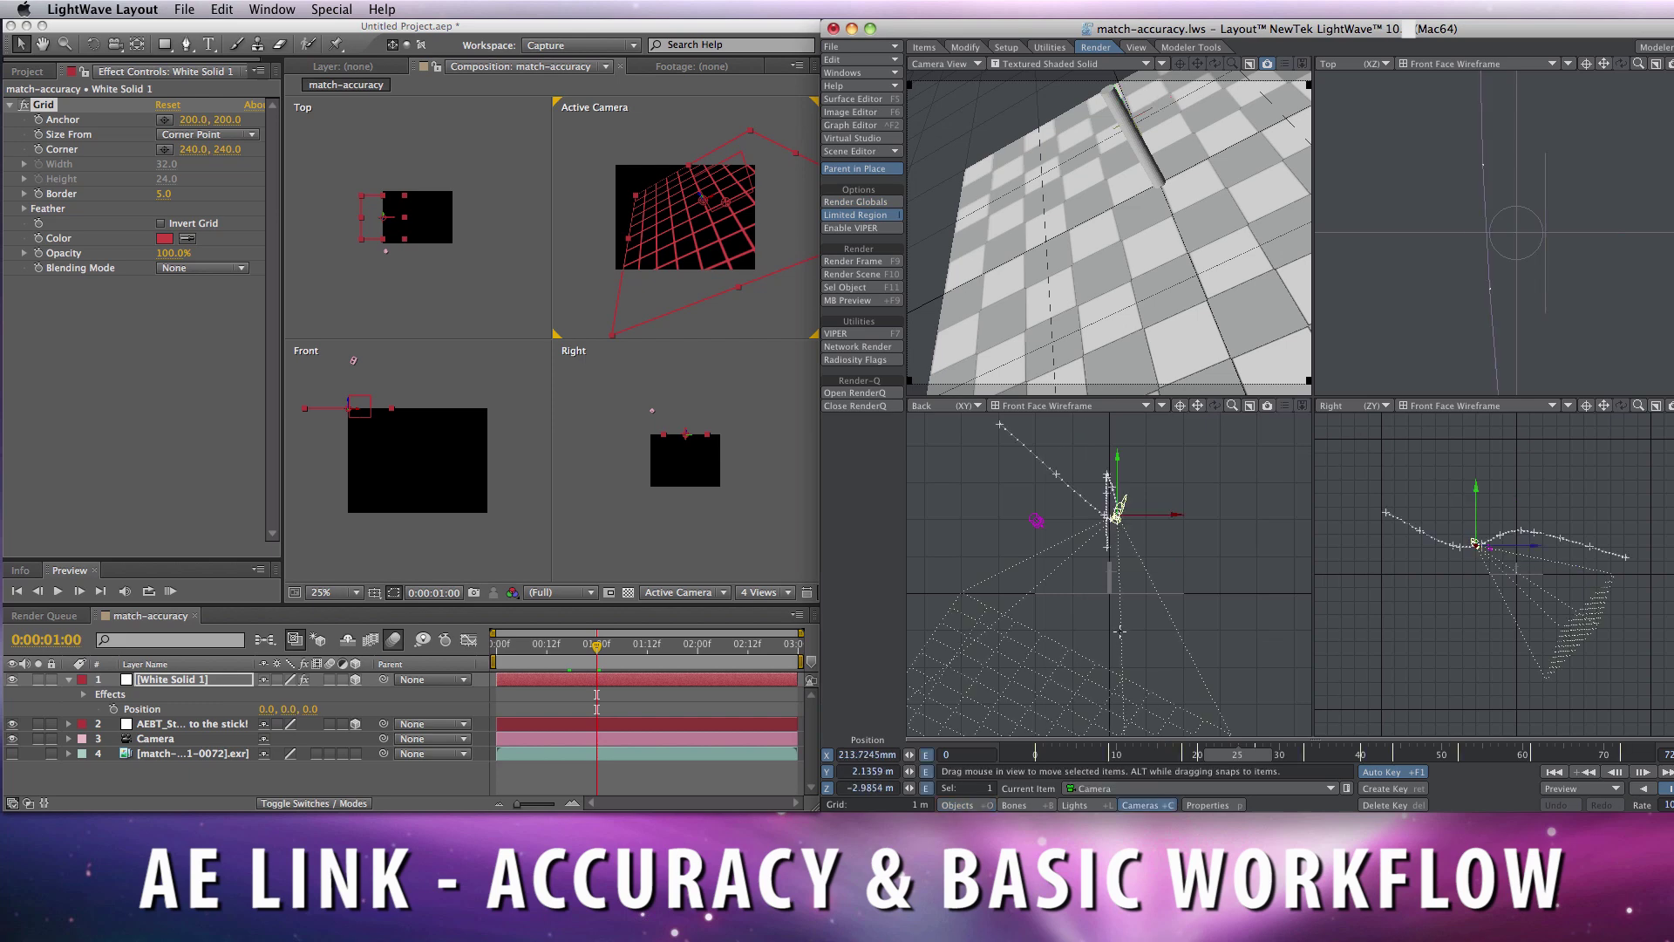
left_click_drag(1123, 451, 1120, 498)
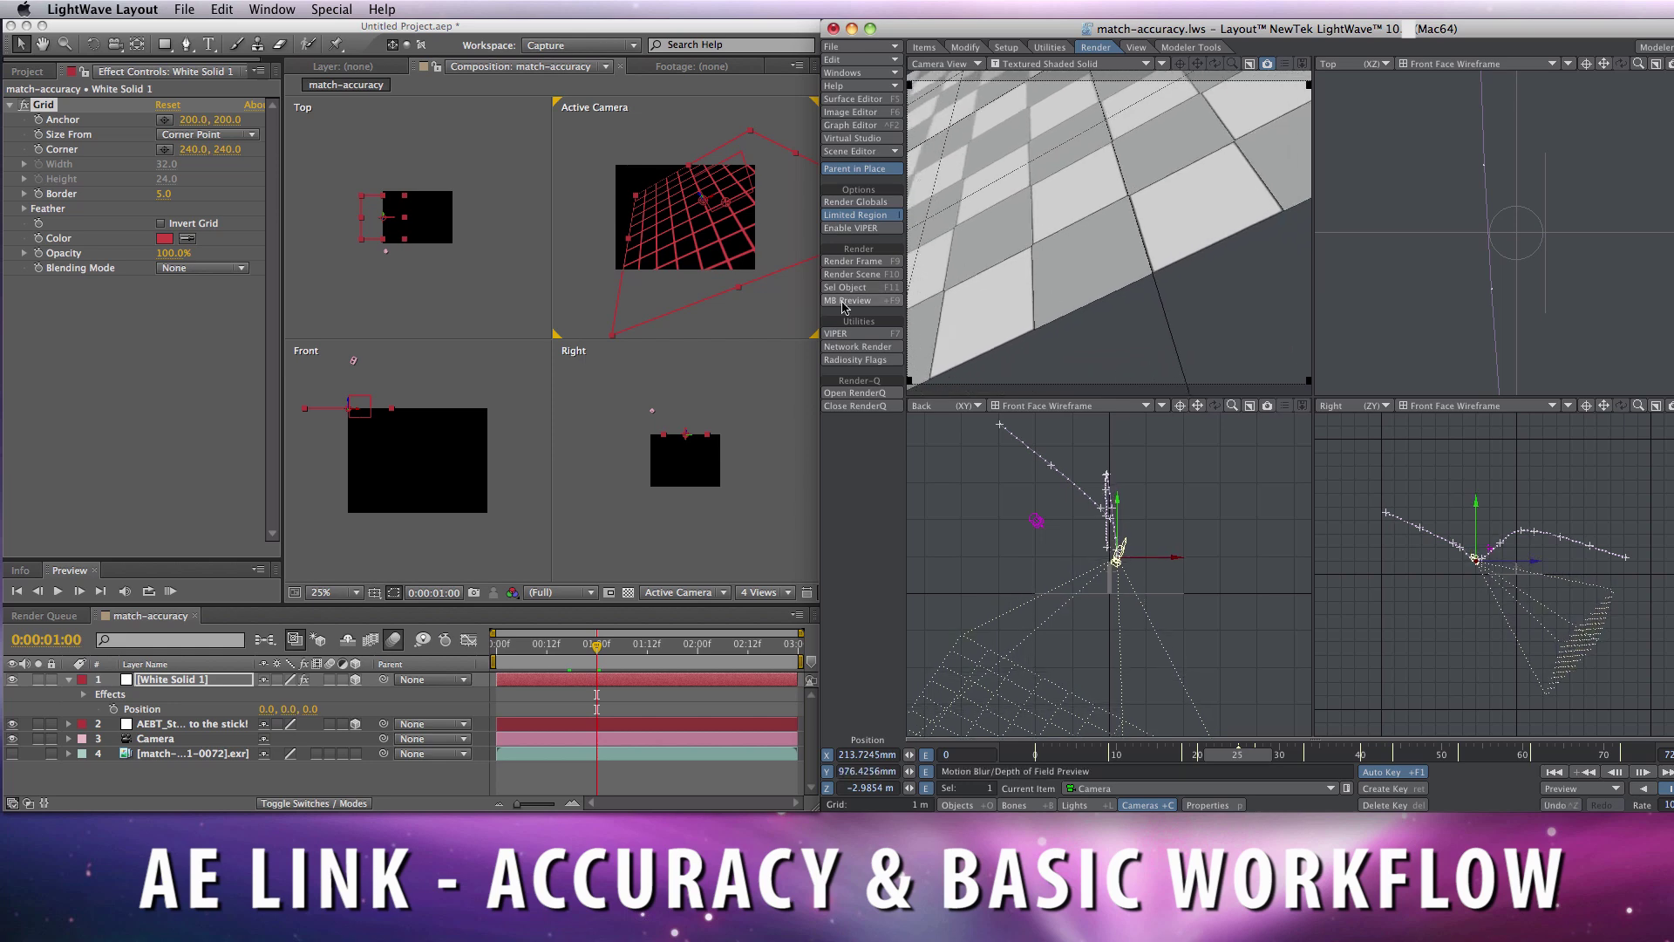
left_click(1042, 47)
left_click(859, 436)
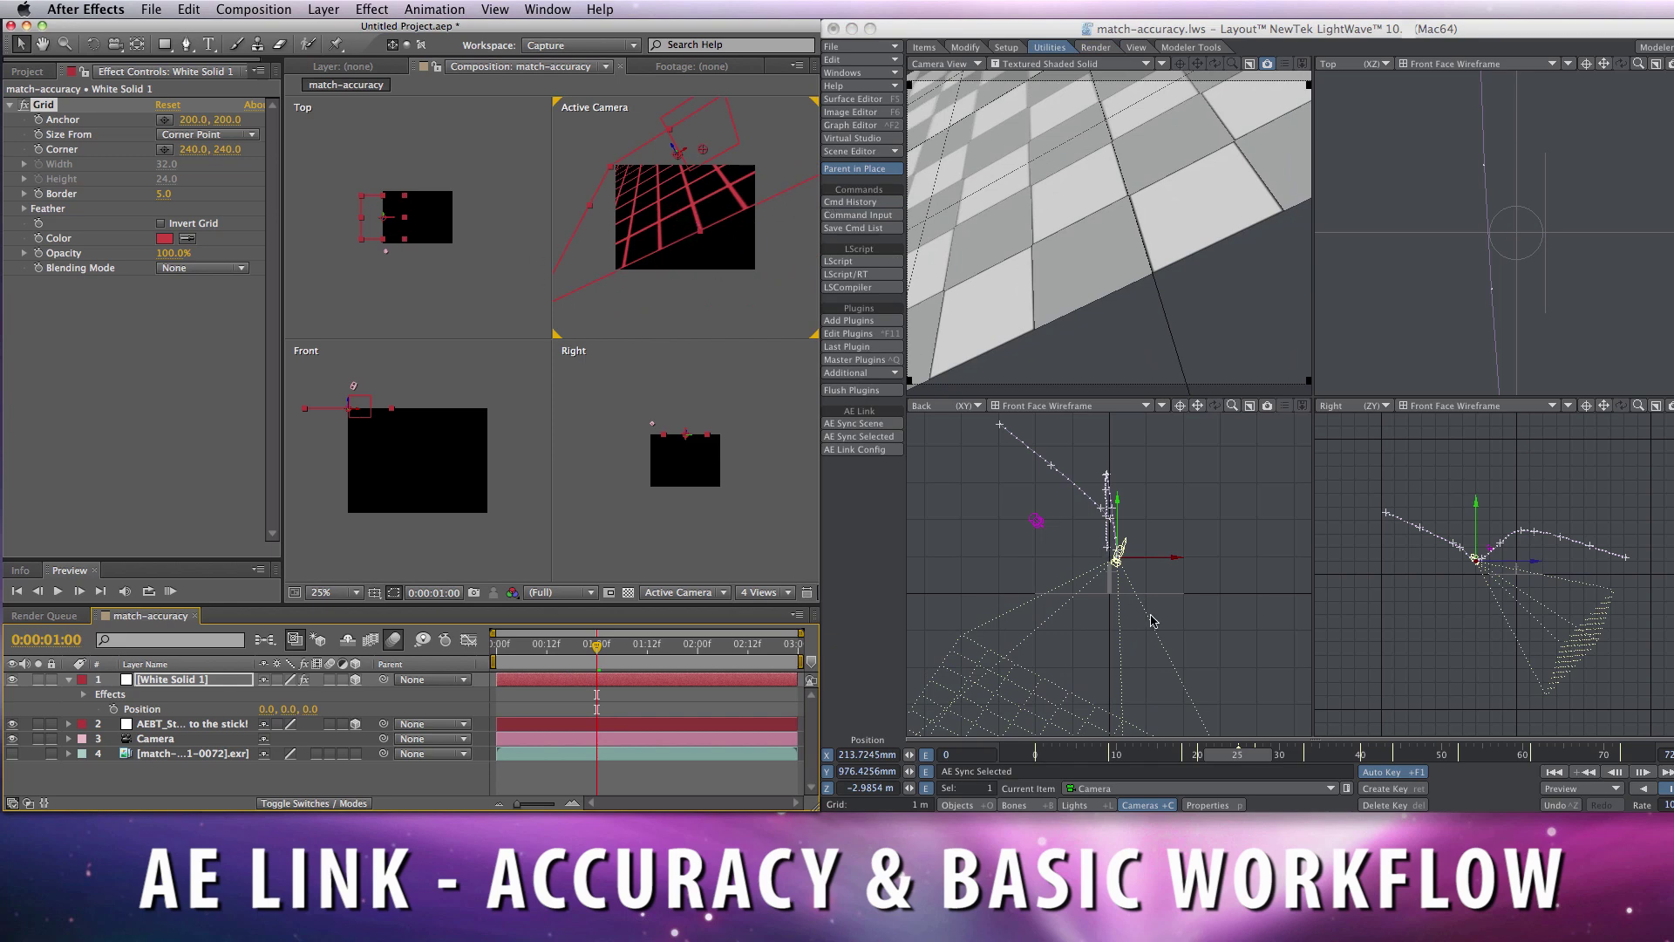
Step: Bank the camera onto its side and sync the new rotation to After Effects
left_click(1229, 37)
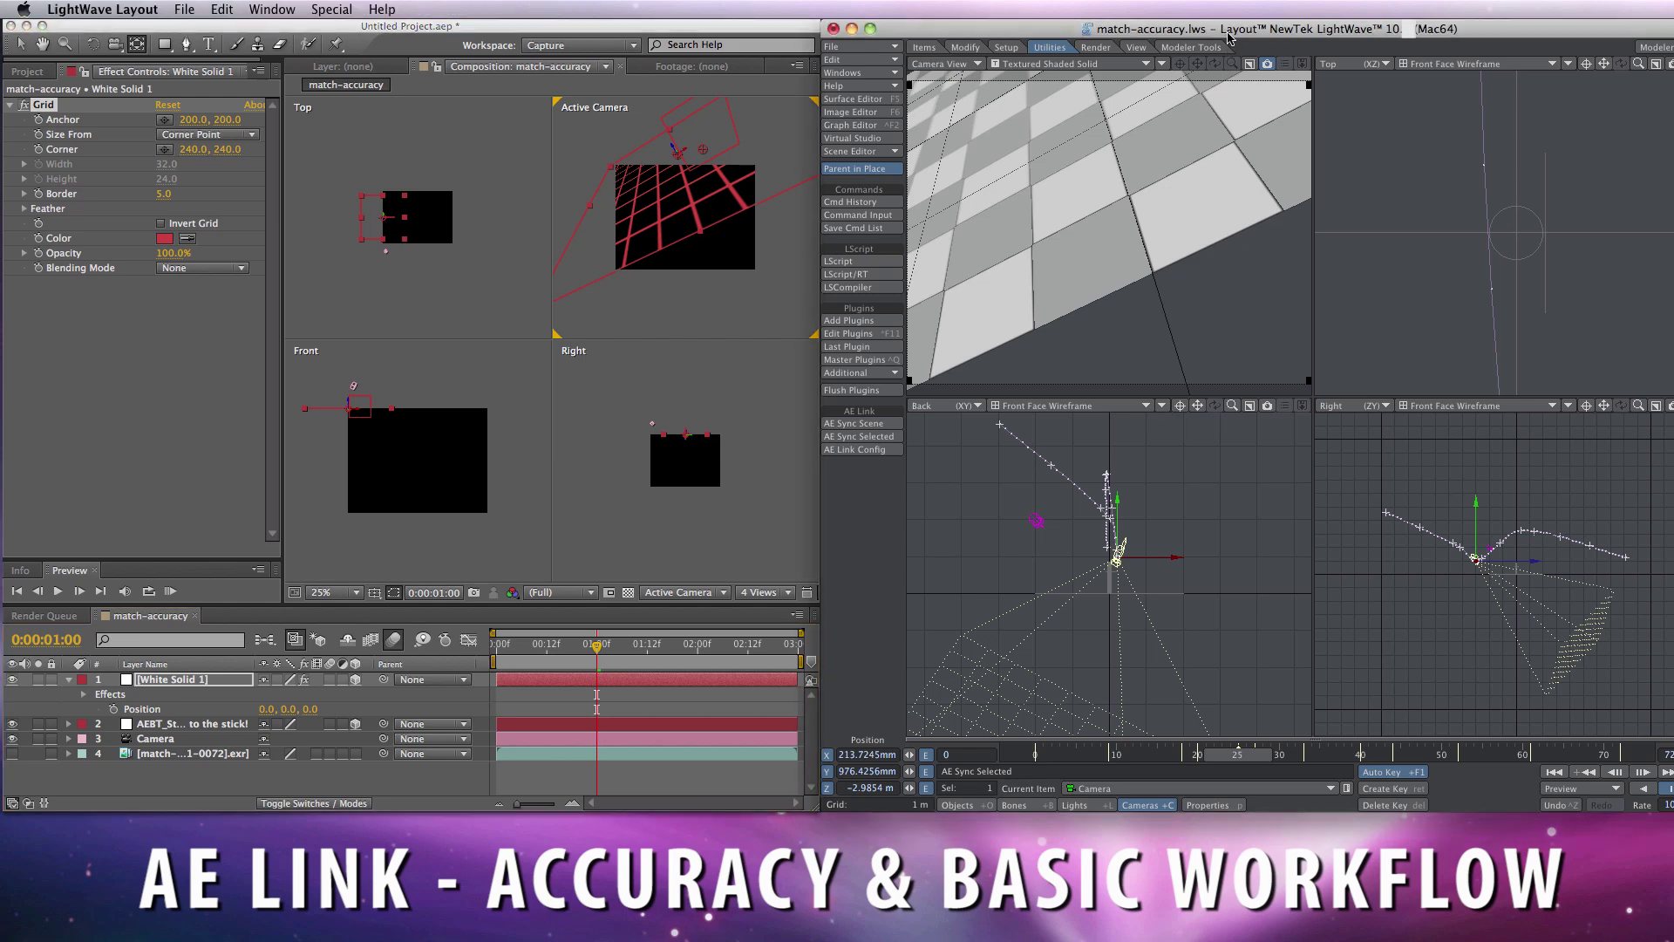
key("y")
right_click_drag(1119, 551, 1128, 551)
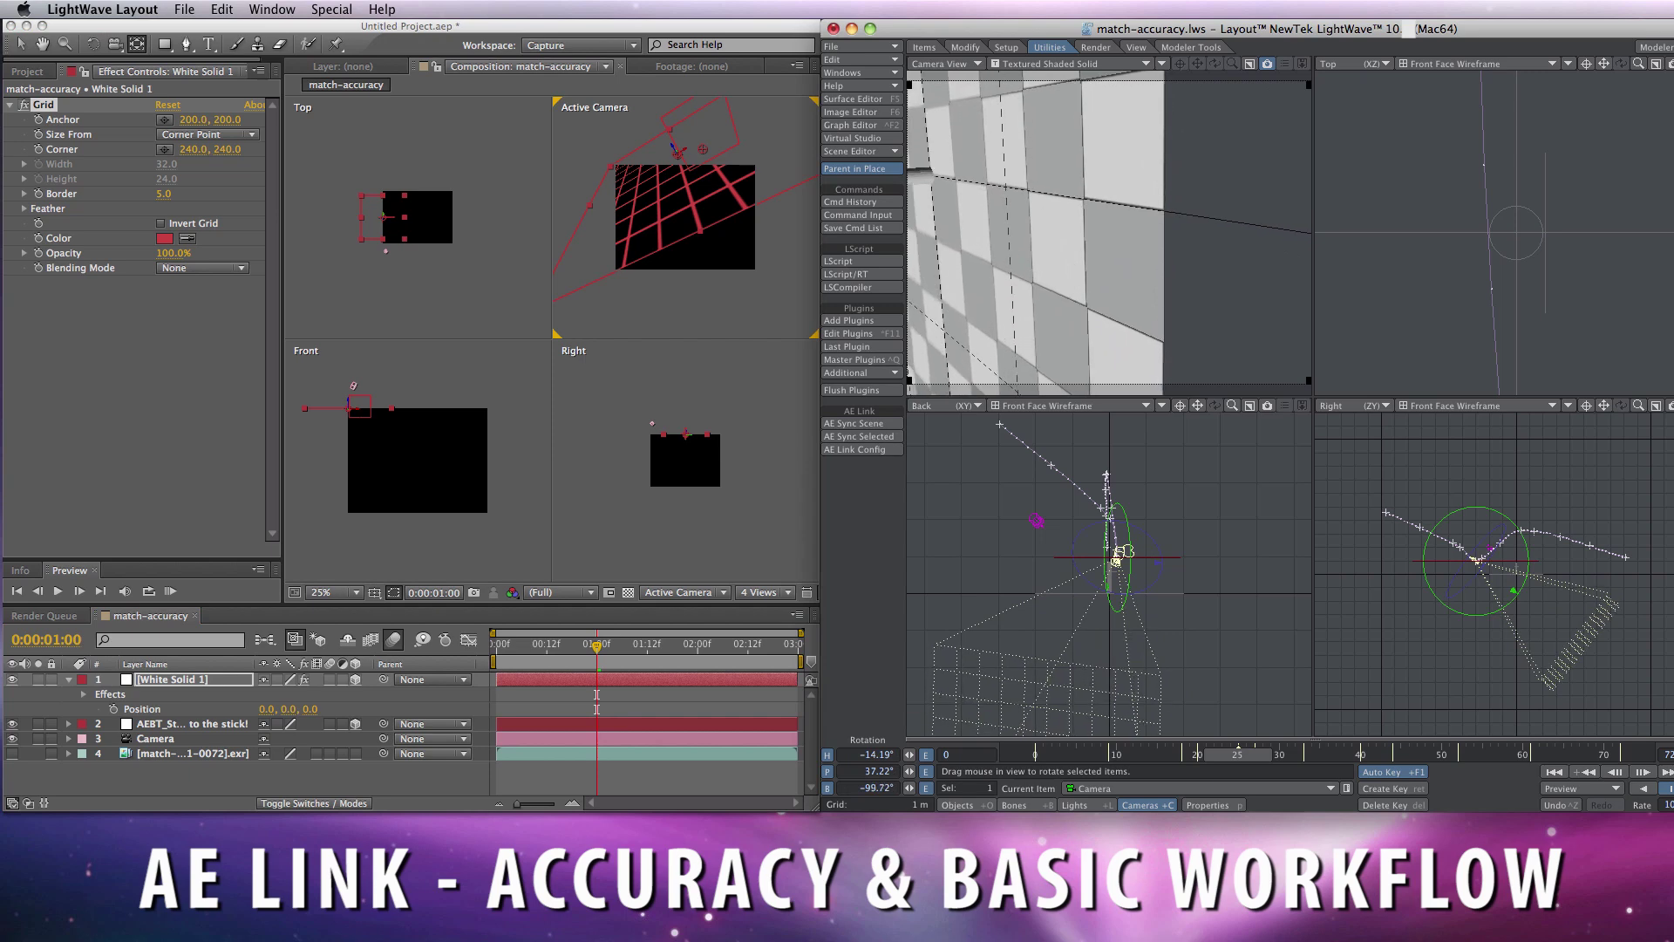
left_click(859, 438)
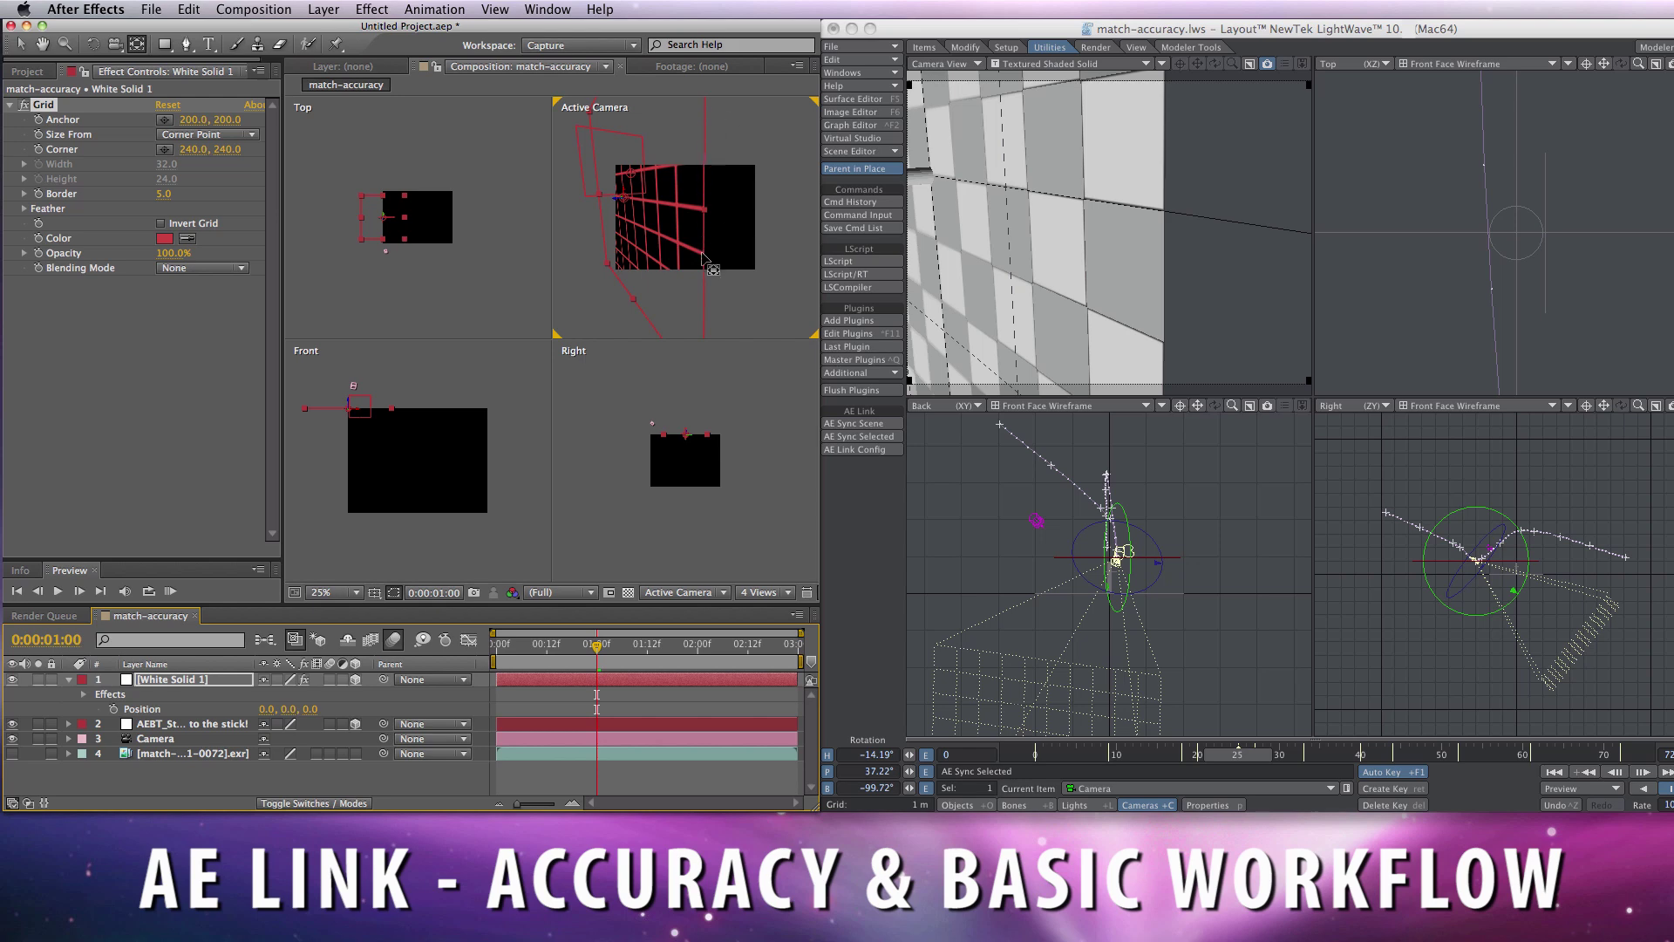
Step: Set LightWave to frame 7 and After Effects to 0:00:00:06, showing only the solid's Opacity
left_click(20, 44)
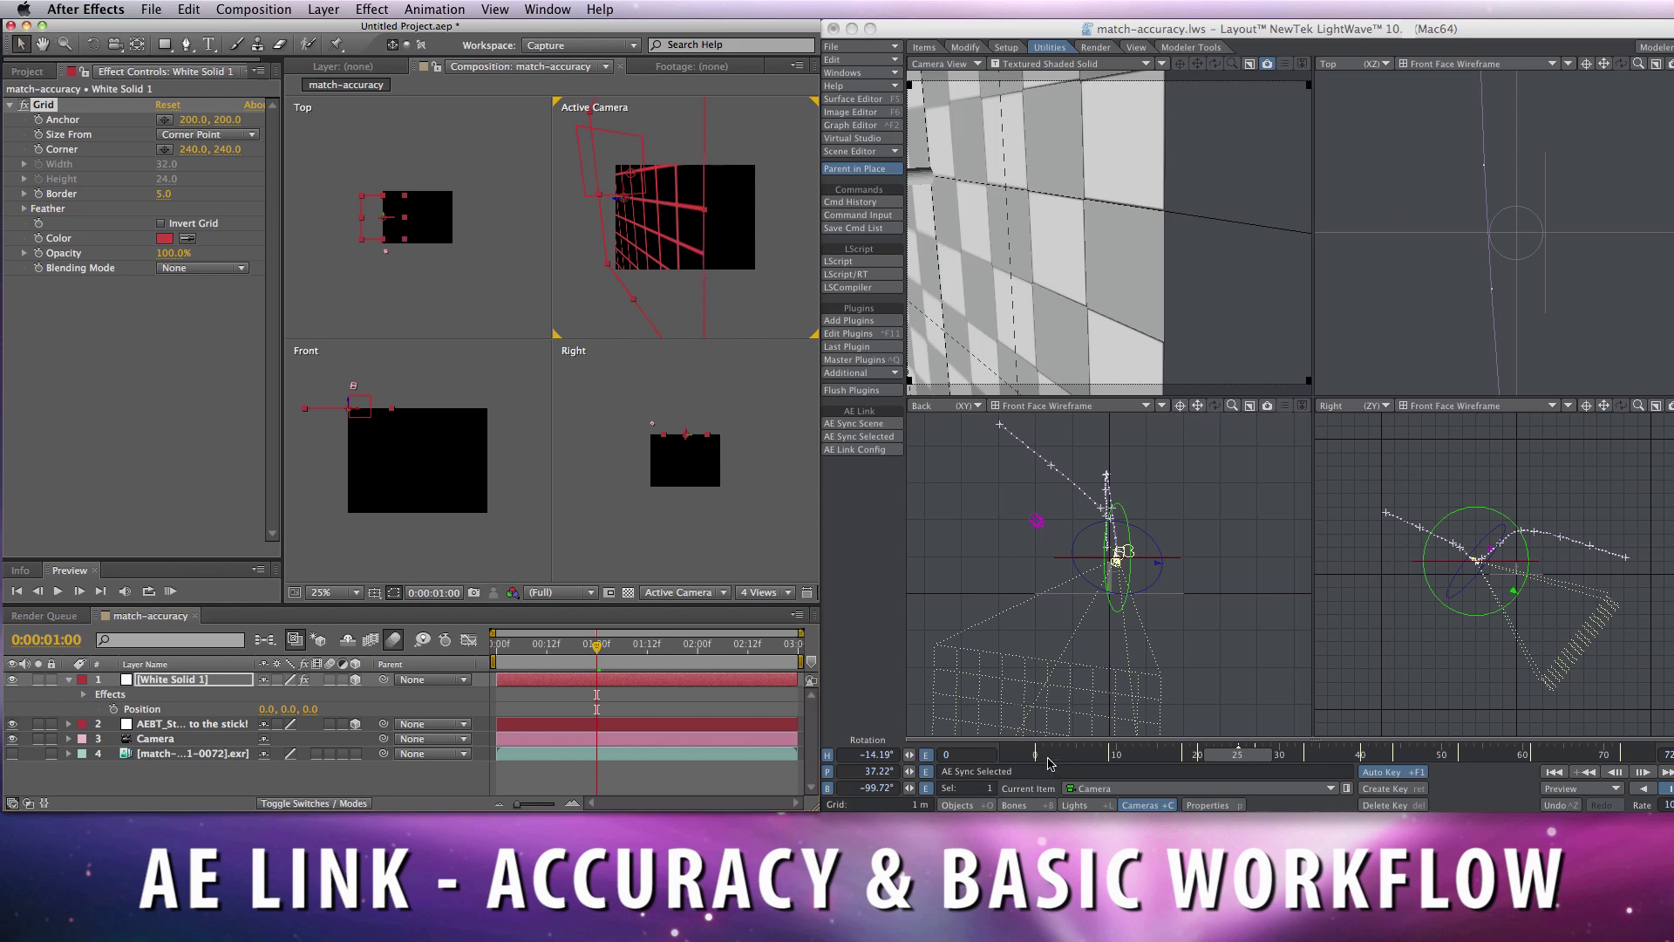
left_click(1089, 757)
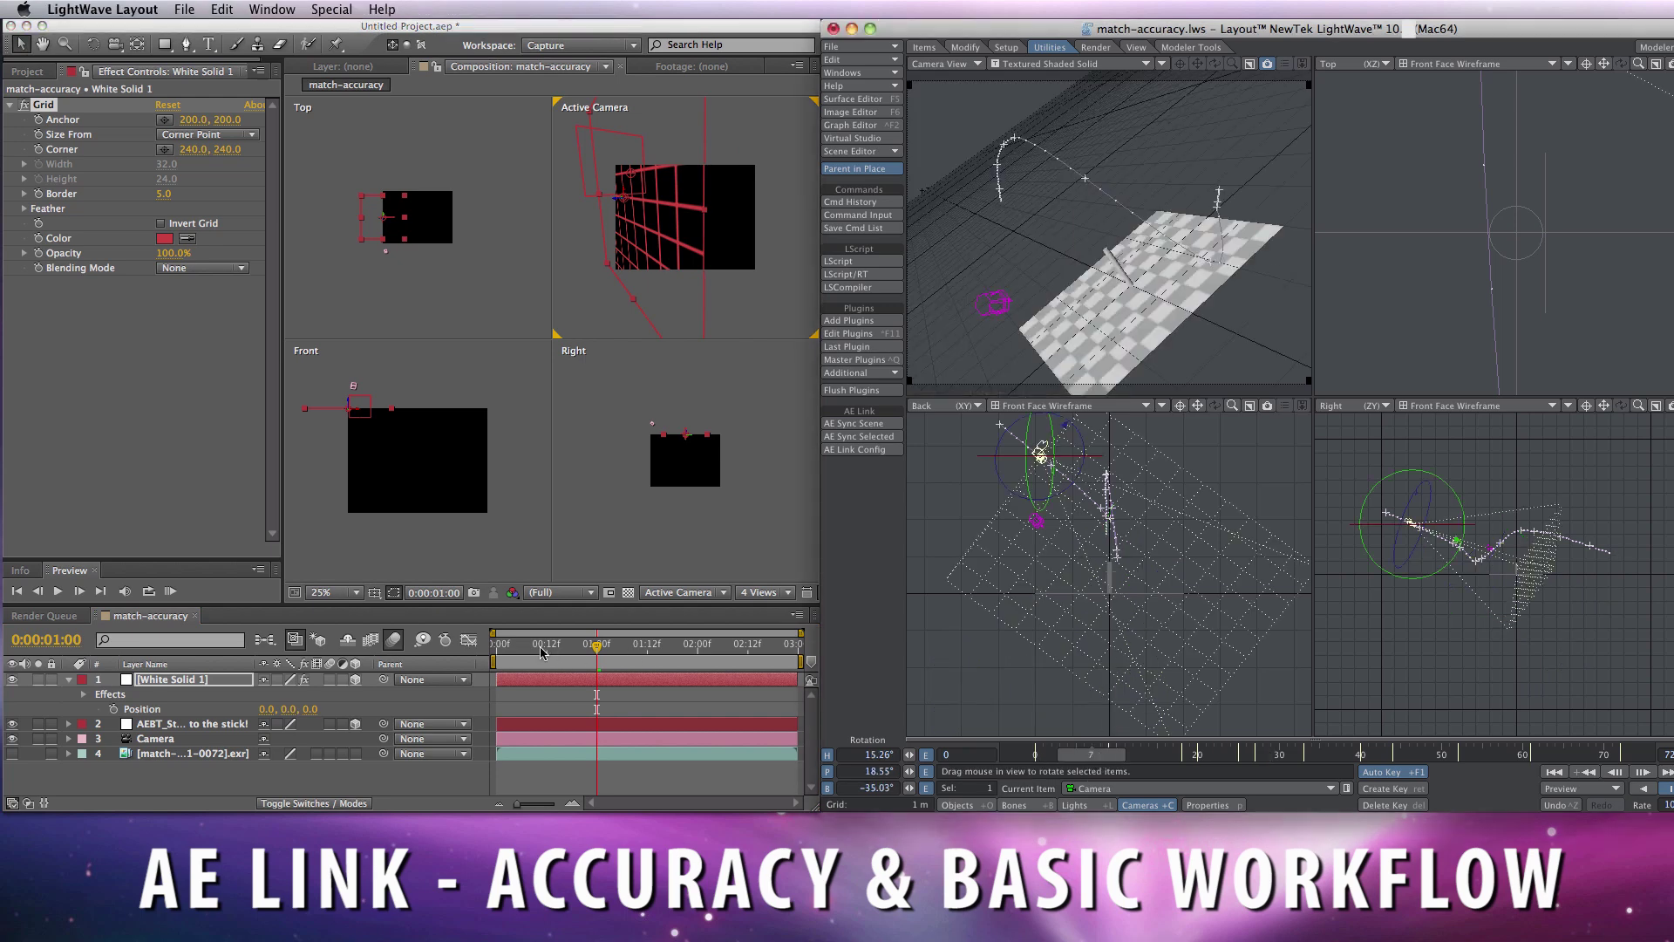
left_click(522, 650)
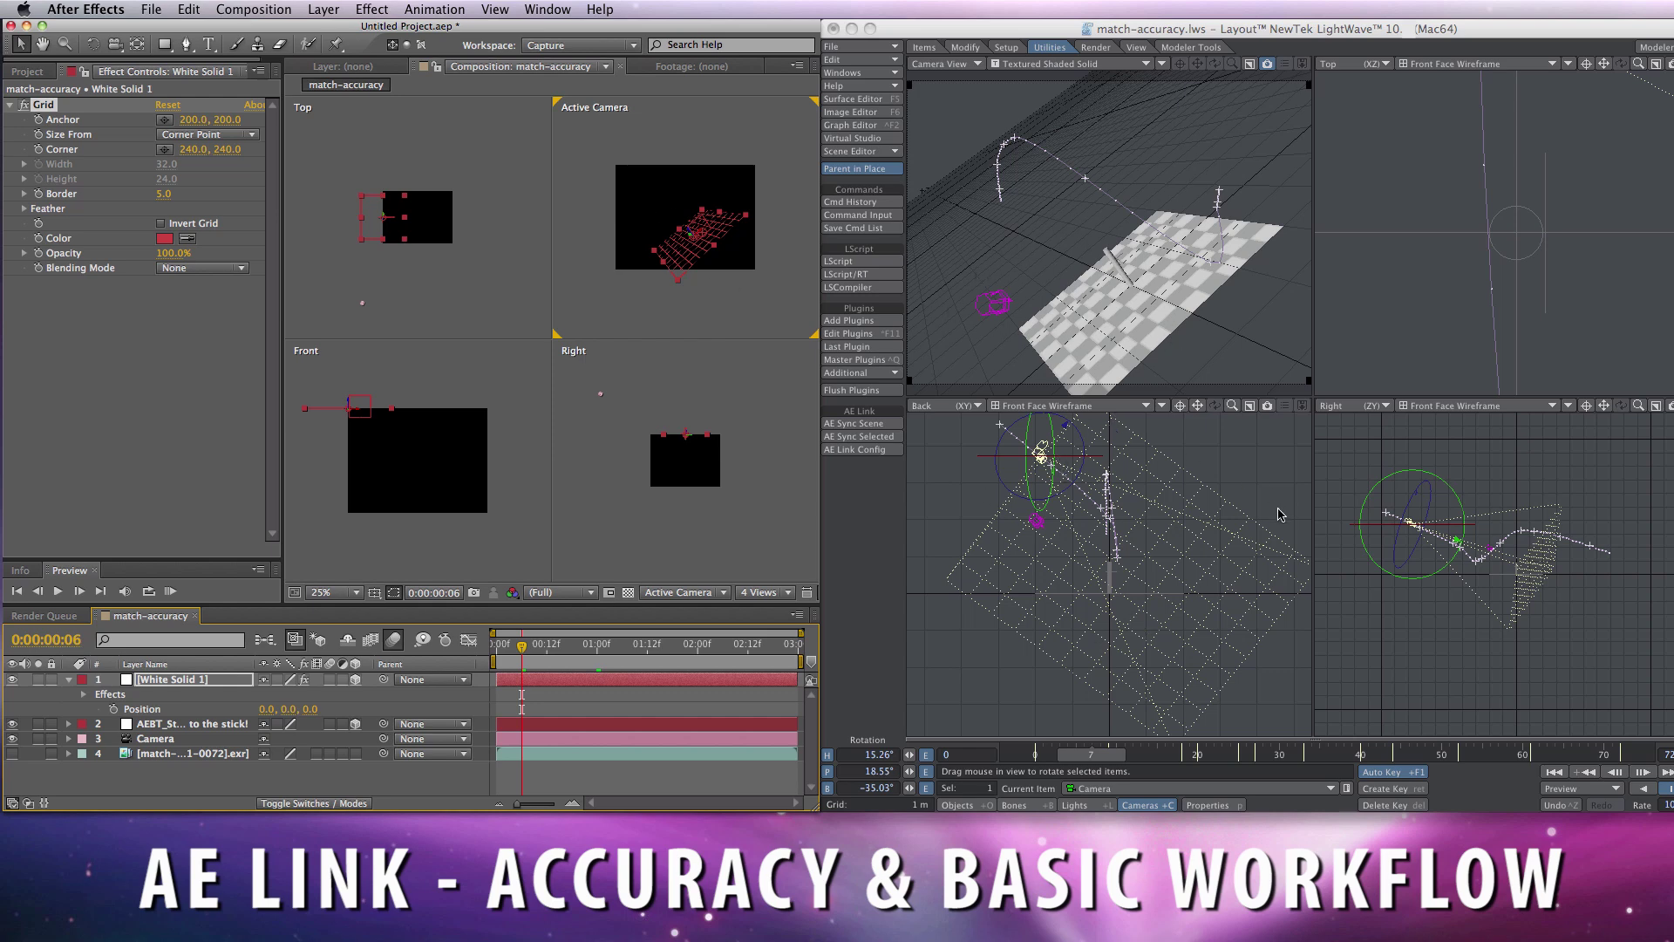
key("t")
Step: Move the LightWave camera lower and closer to the grid, to −1.8832, 1.9016, −1.5716 m, and sync it to After Effects
left_click(1103, 37)
key("t")
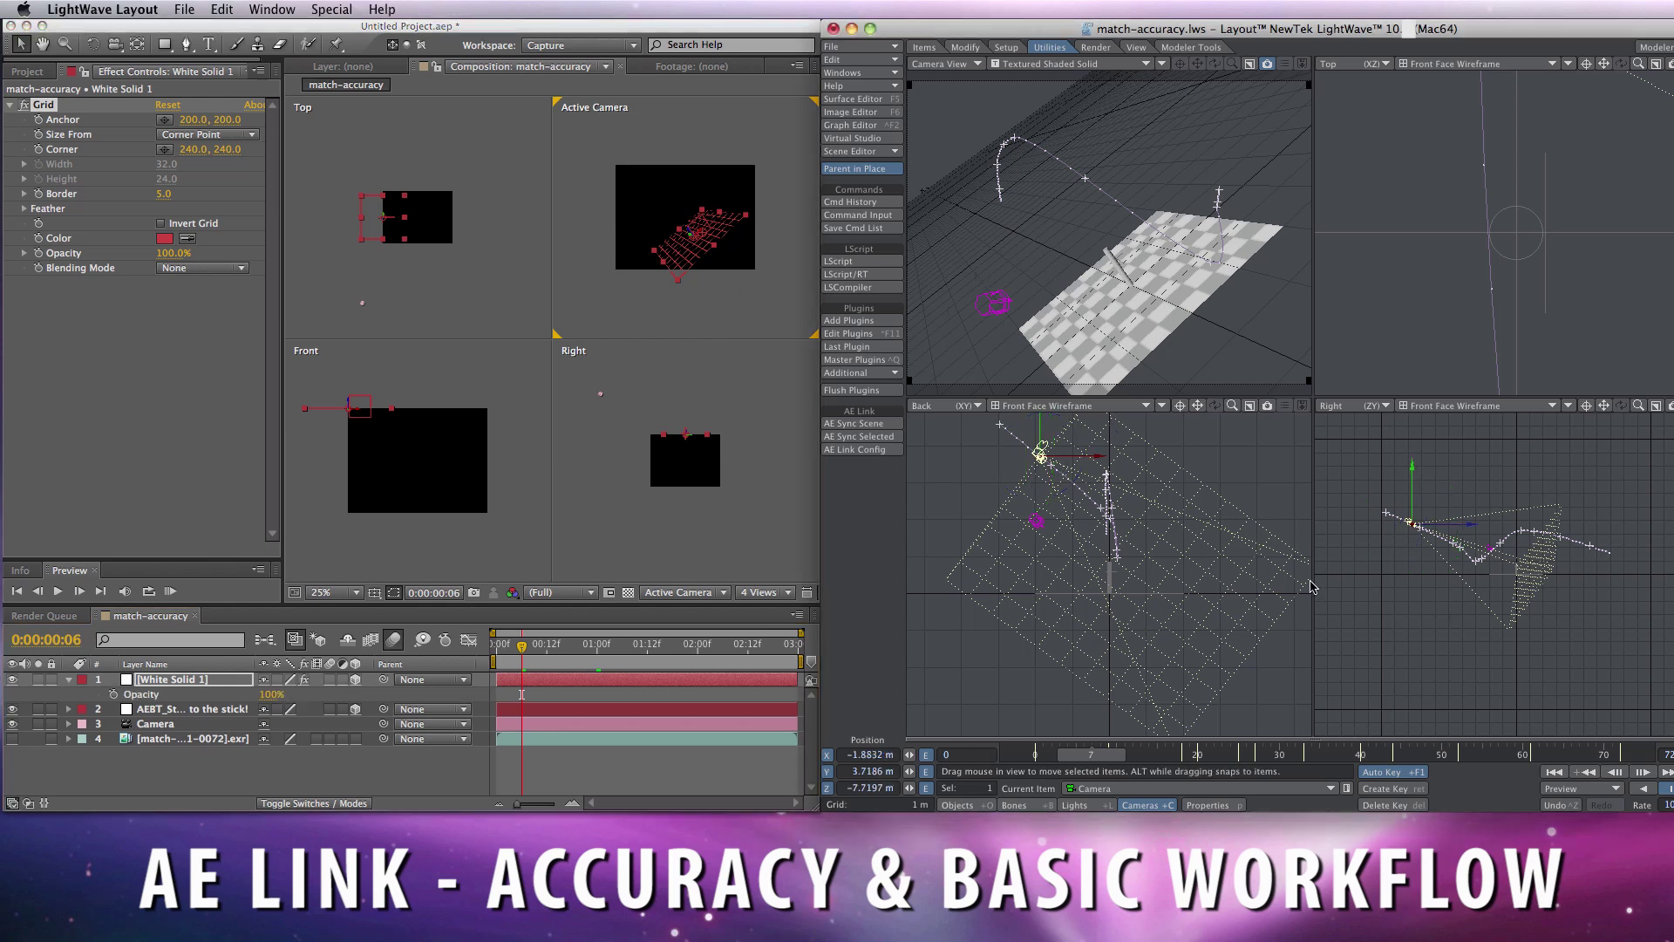
left_click_drag(1399, 607, 1491, 625)
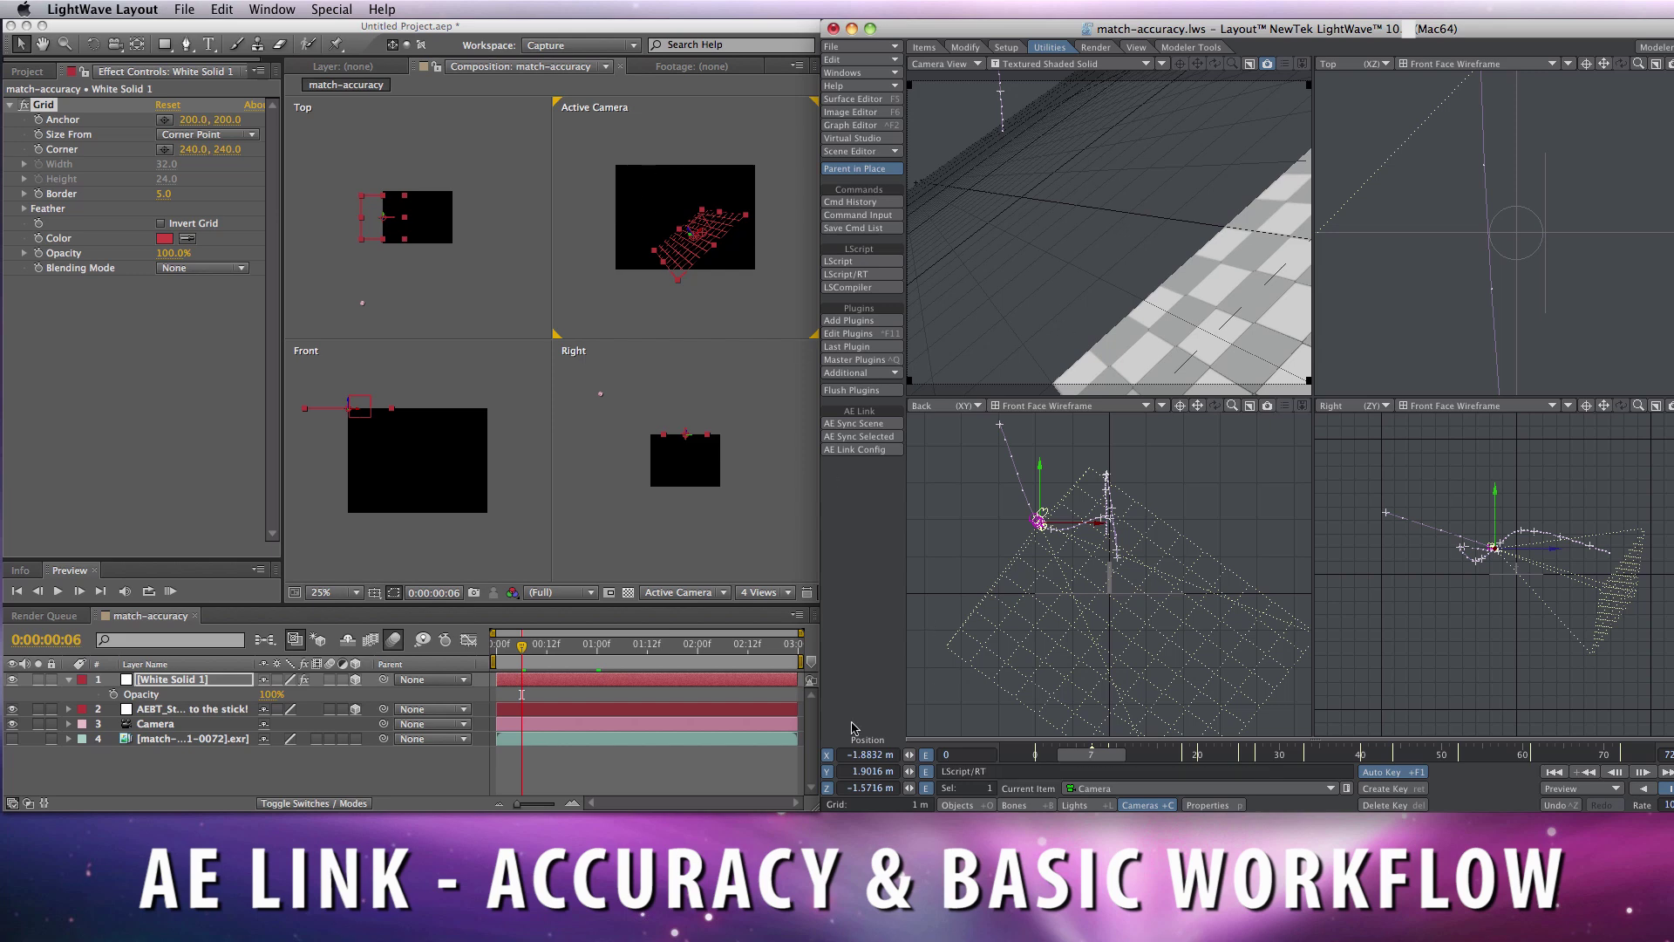
left_click(885, 442)
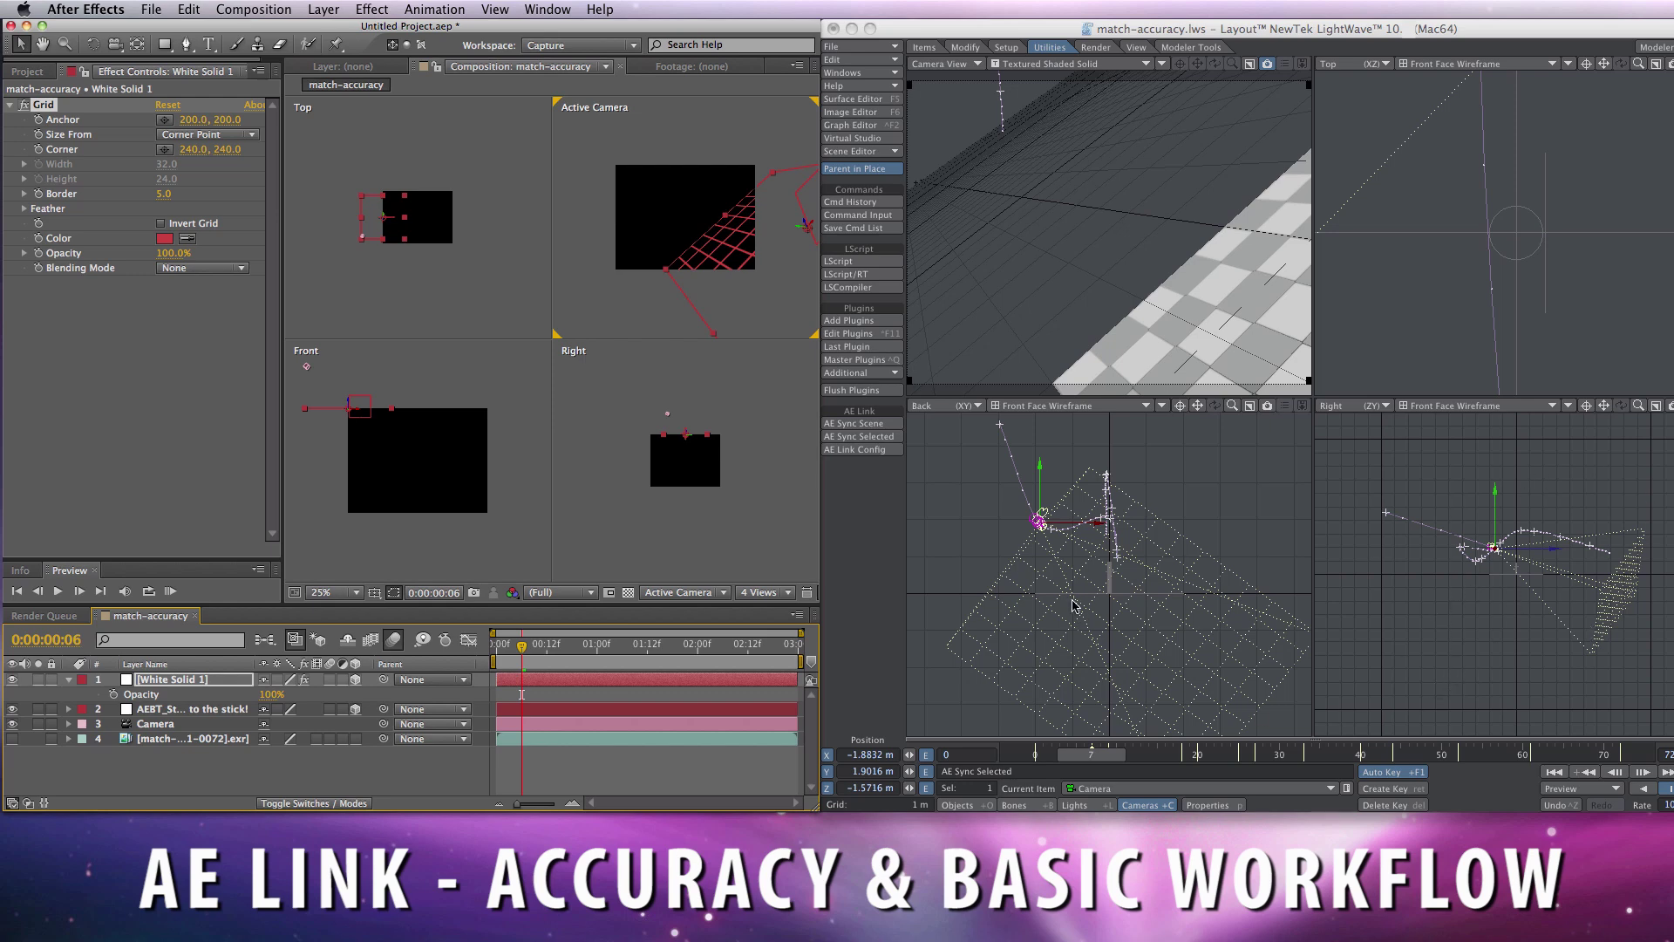
Step: Raise the stick object at frame 51 and sync it to After Effects
left_click(984, 805)
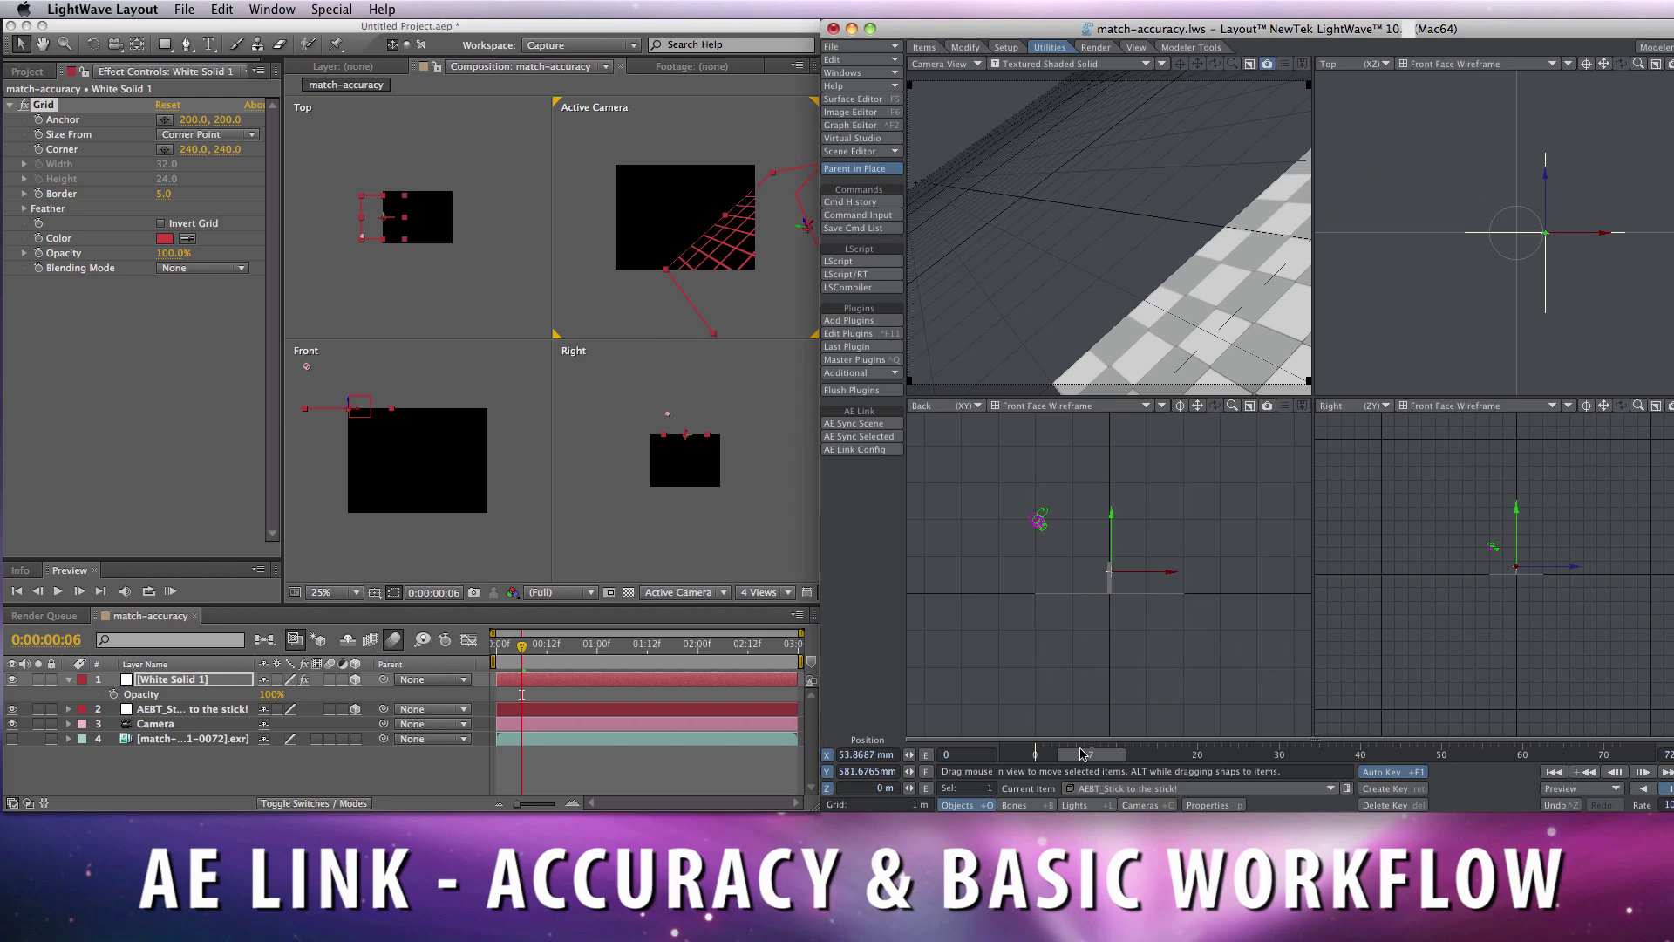
left_click_drag(1090, 755, 1449, 755)
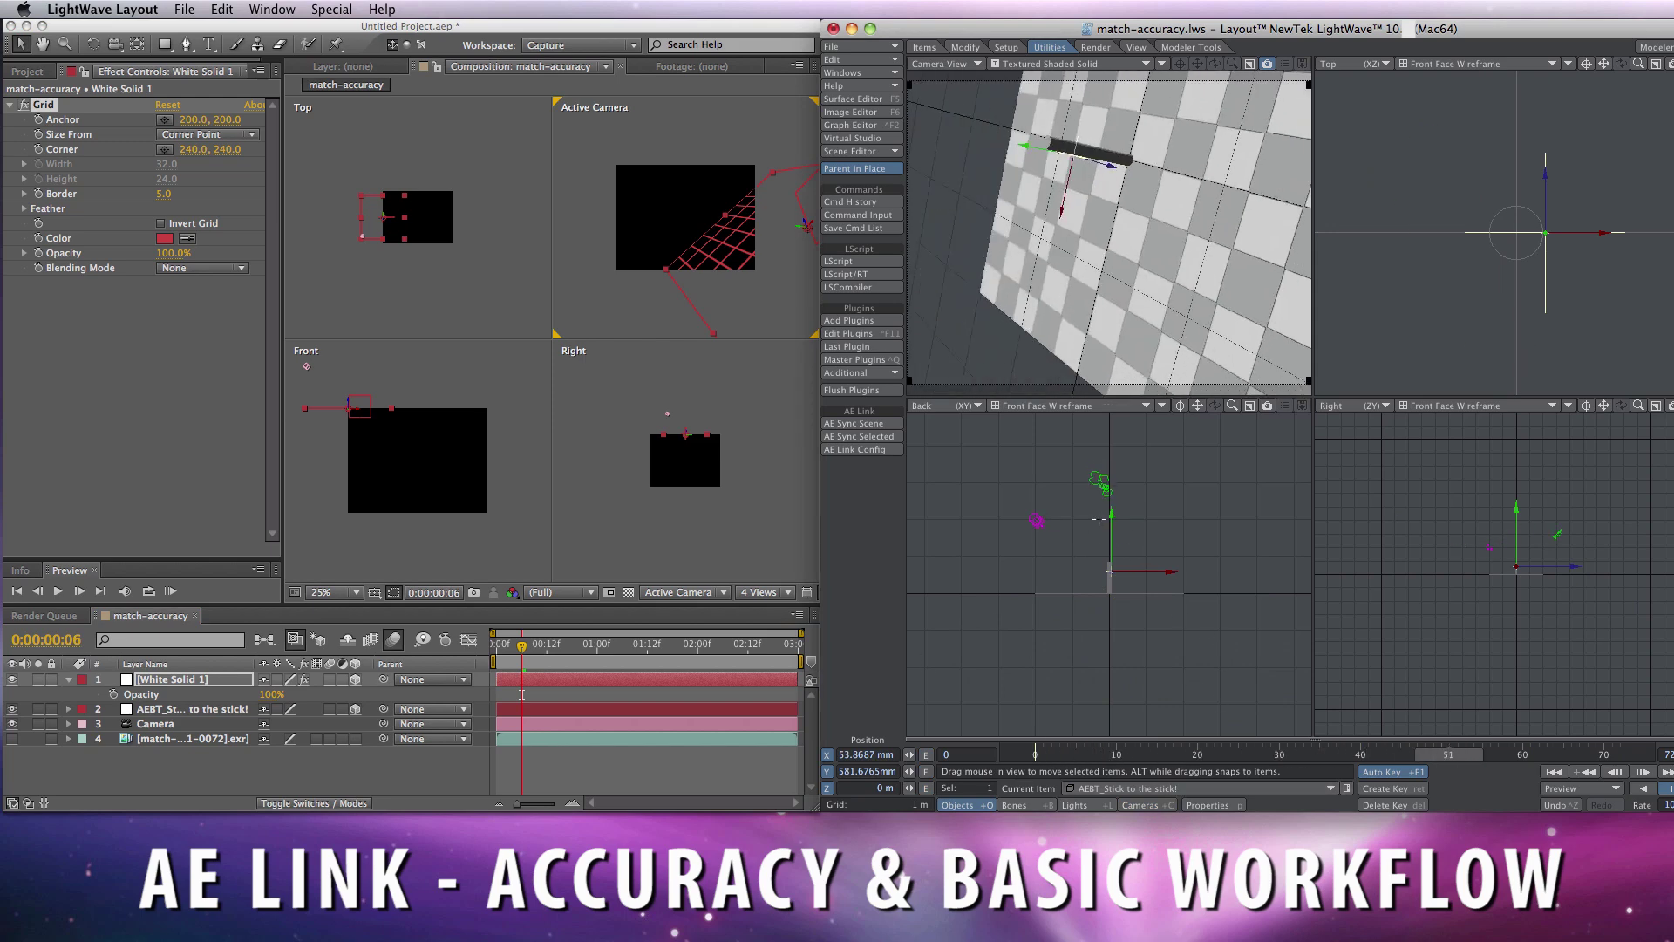
left_click_drag(1112, 514, 1110, 443)
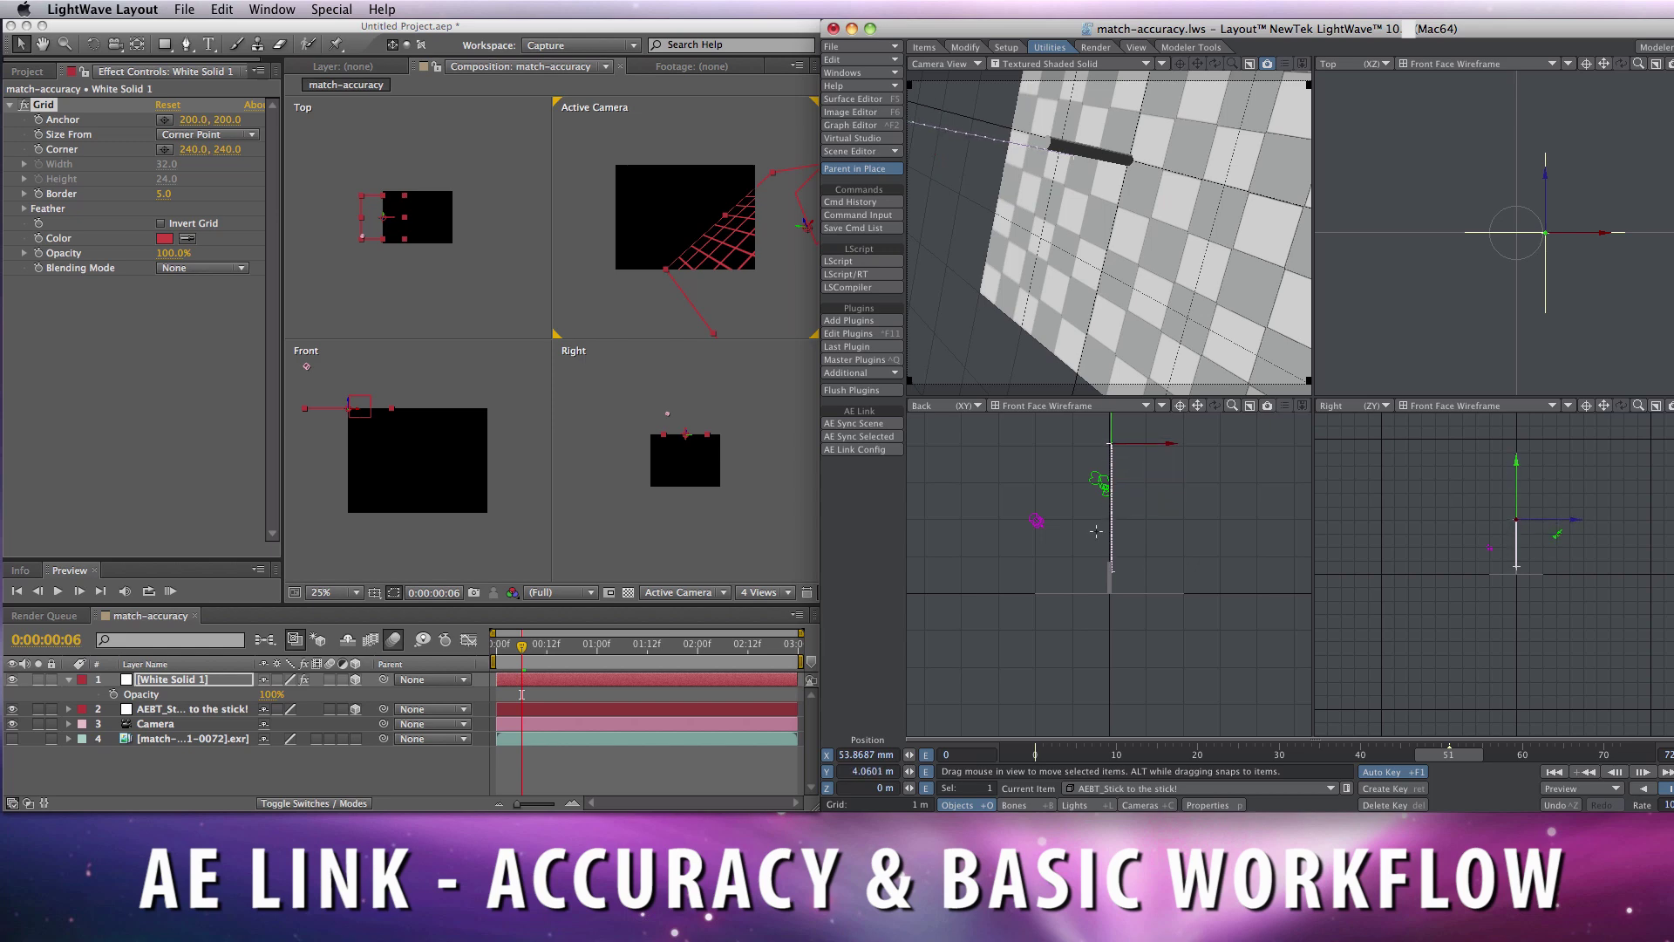
left_click(891, 439)
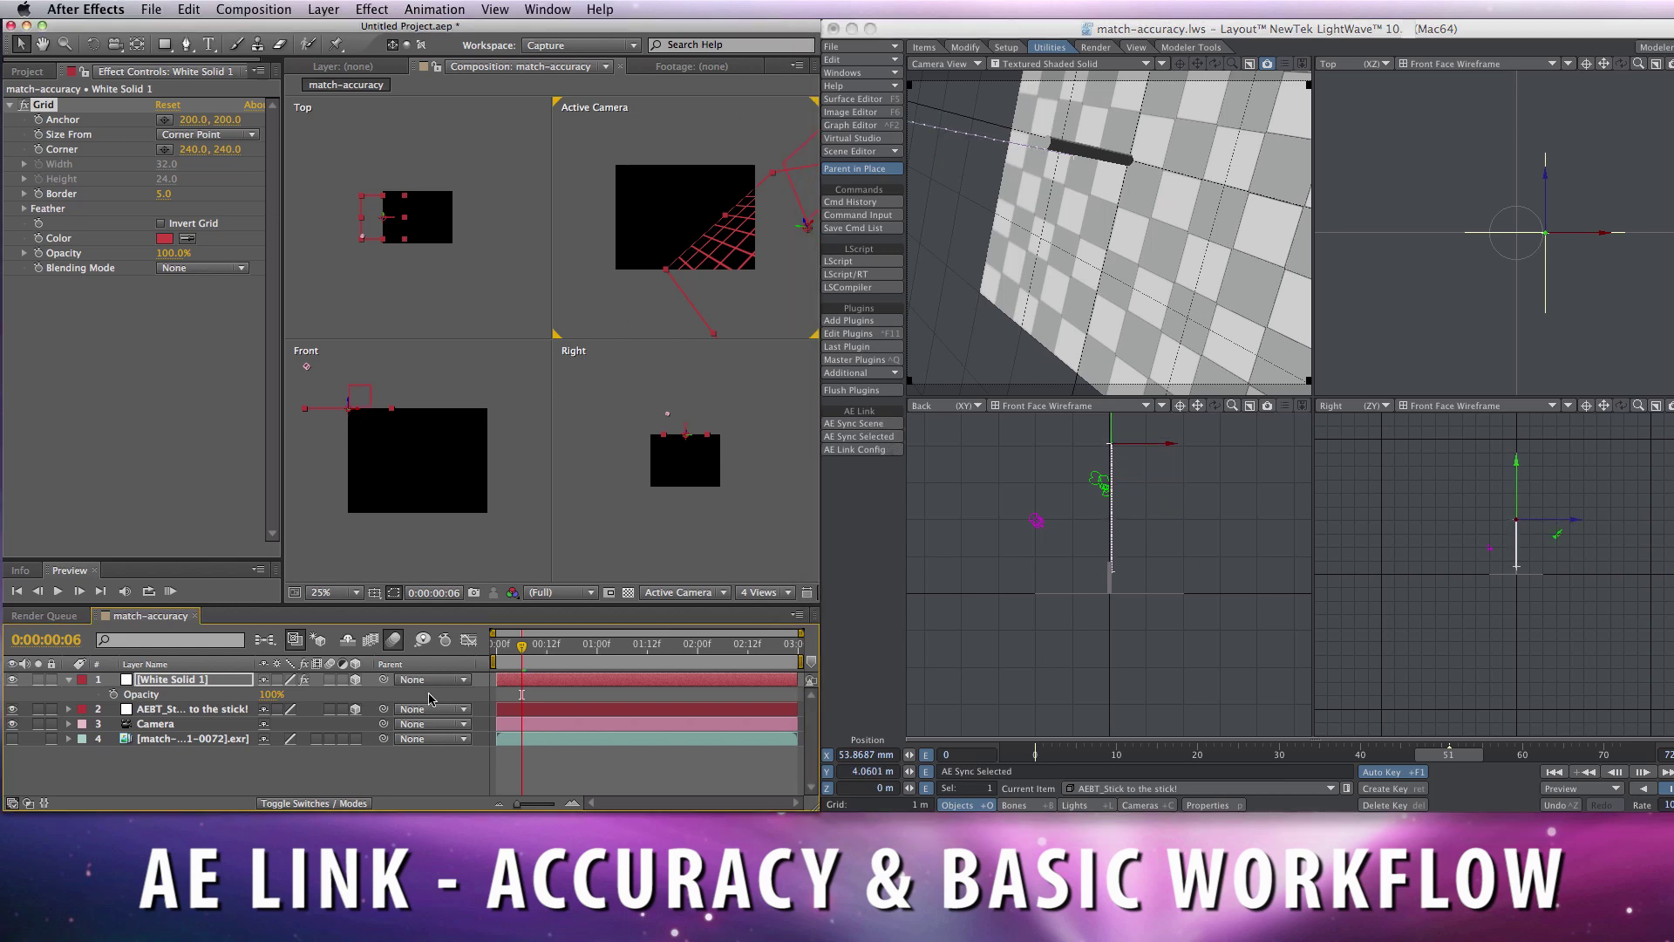
Step: Slide the stick sideways along X, sync its AEBT_Stick layer again, and view at 12.5%
left_click(365, 706)
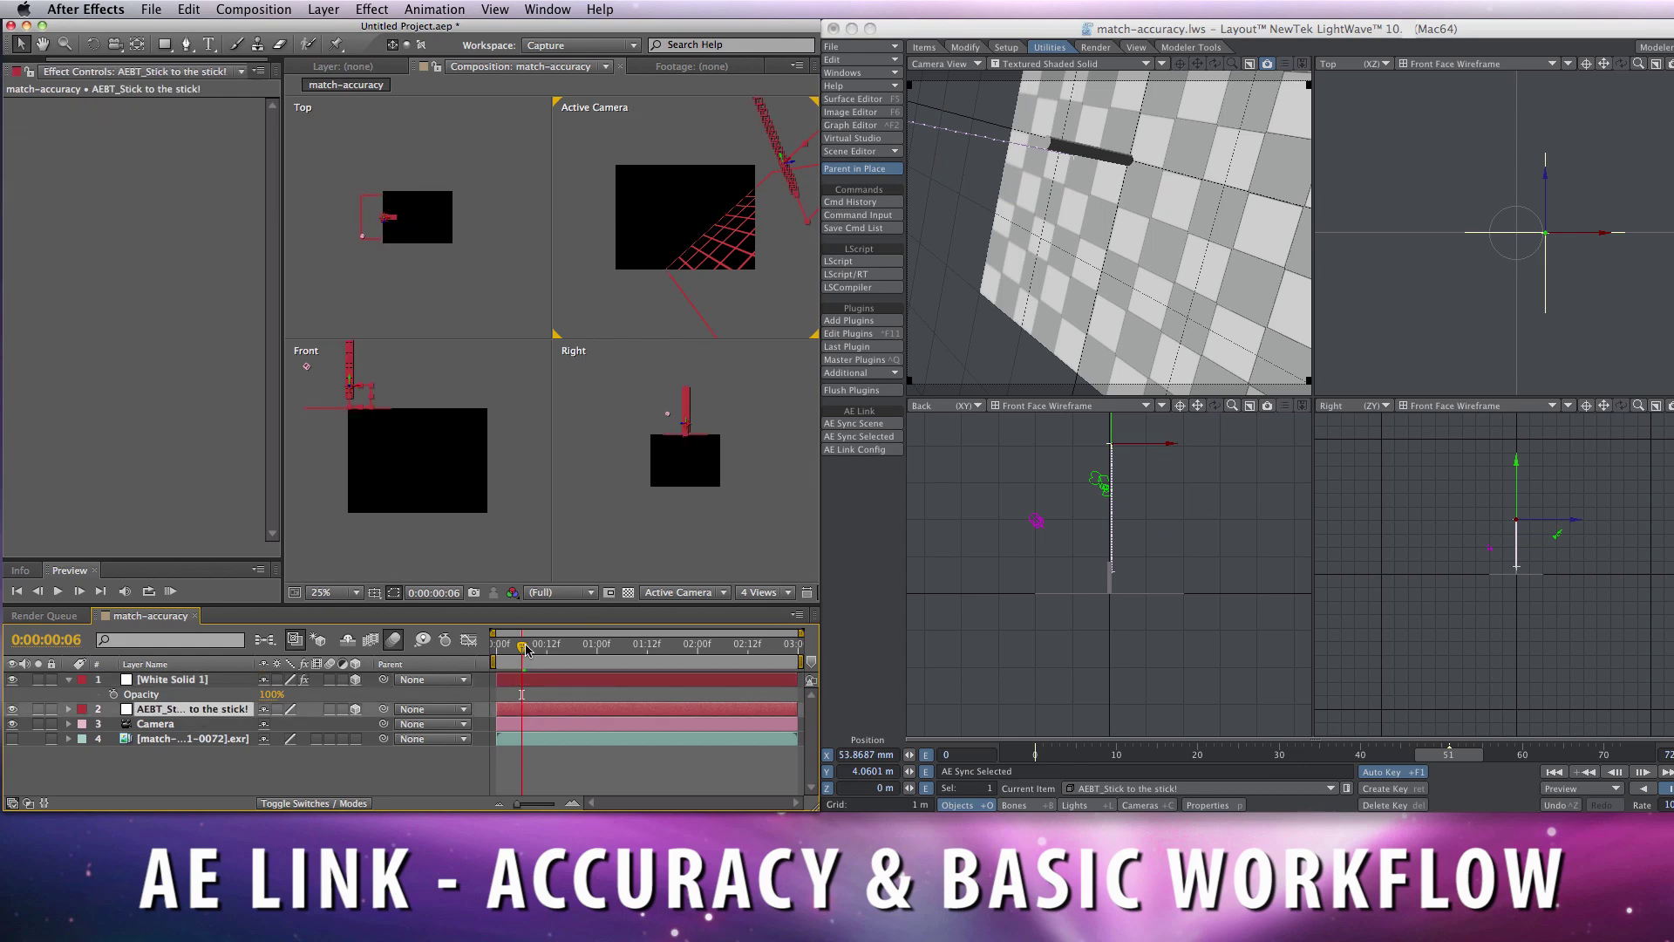
mouse_move(526, 649)
left_mouse_down()
mouse_move(597, 650)
mouse_move(542, 650)
left_mouse_up()
left_click(1234, 557)
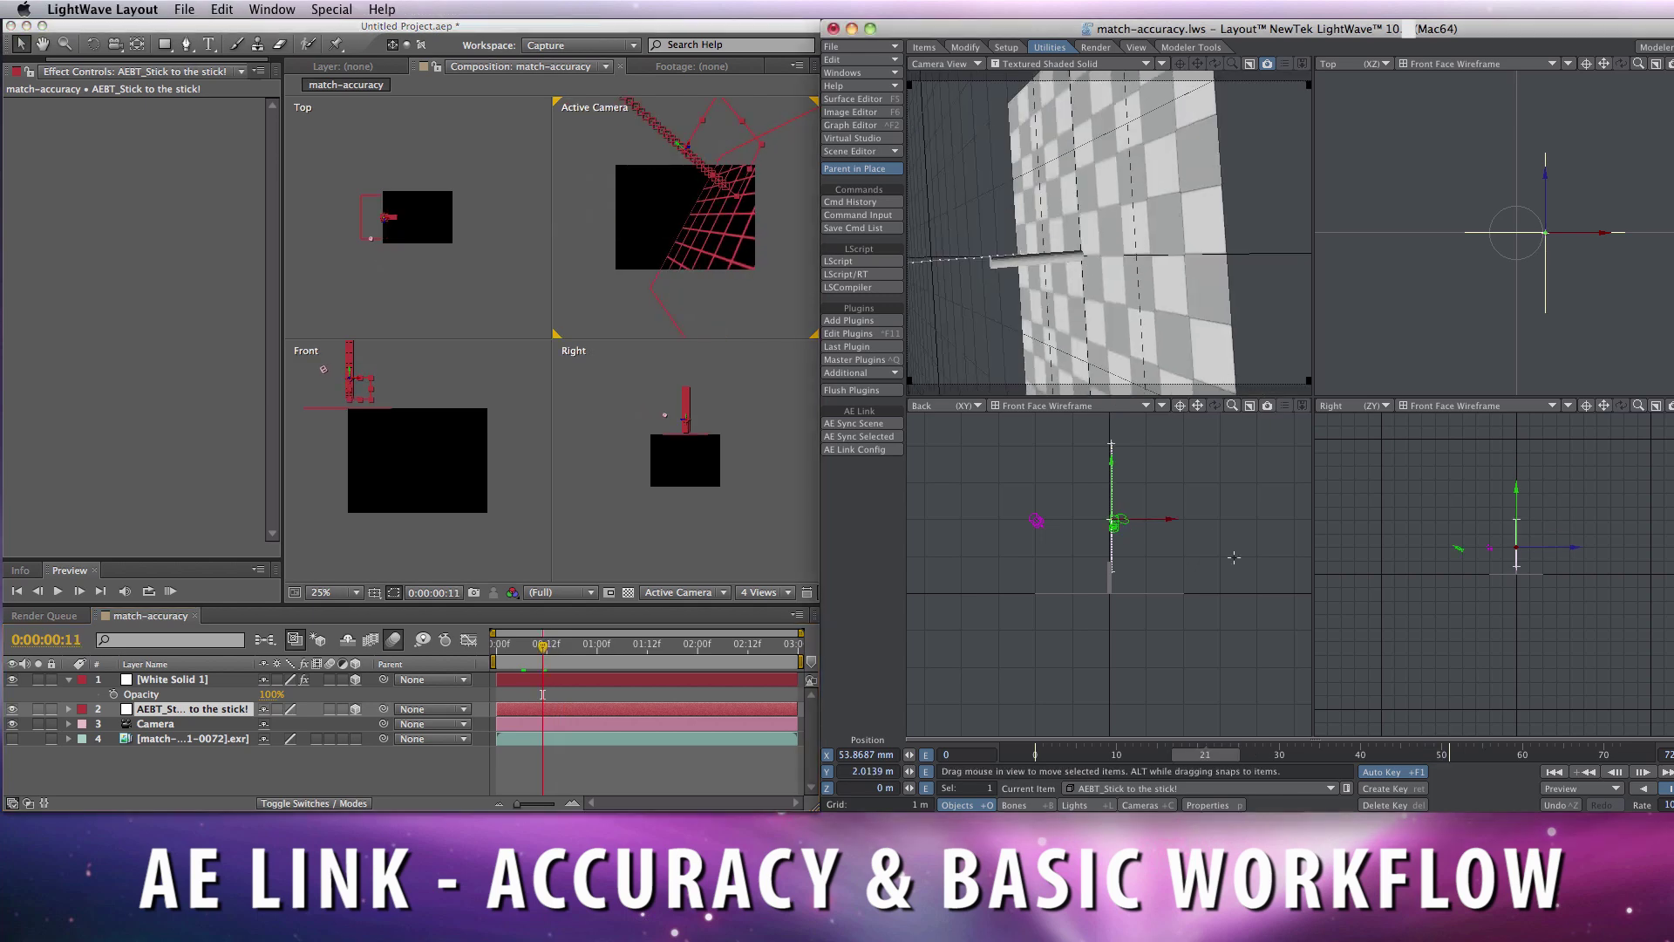
left_click_drag(1148, 522, 1144, 521)
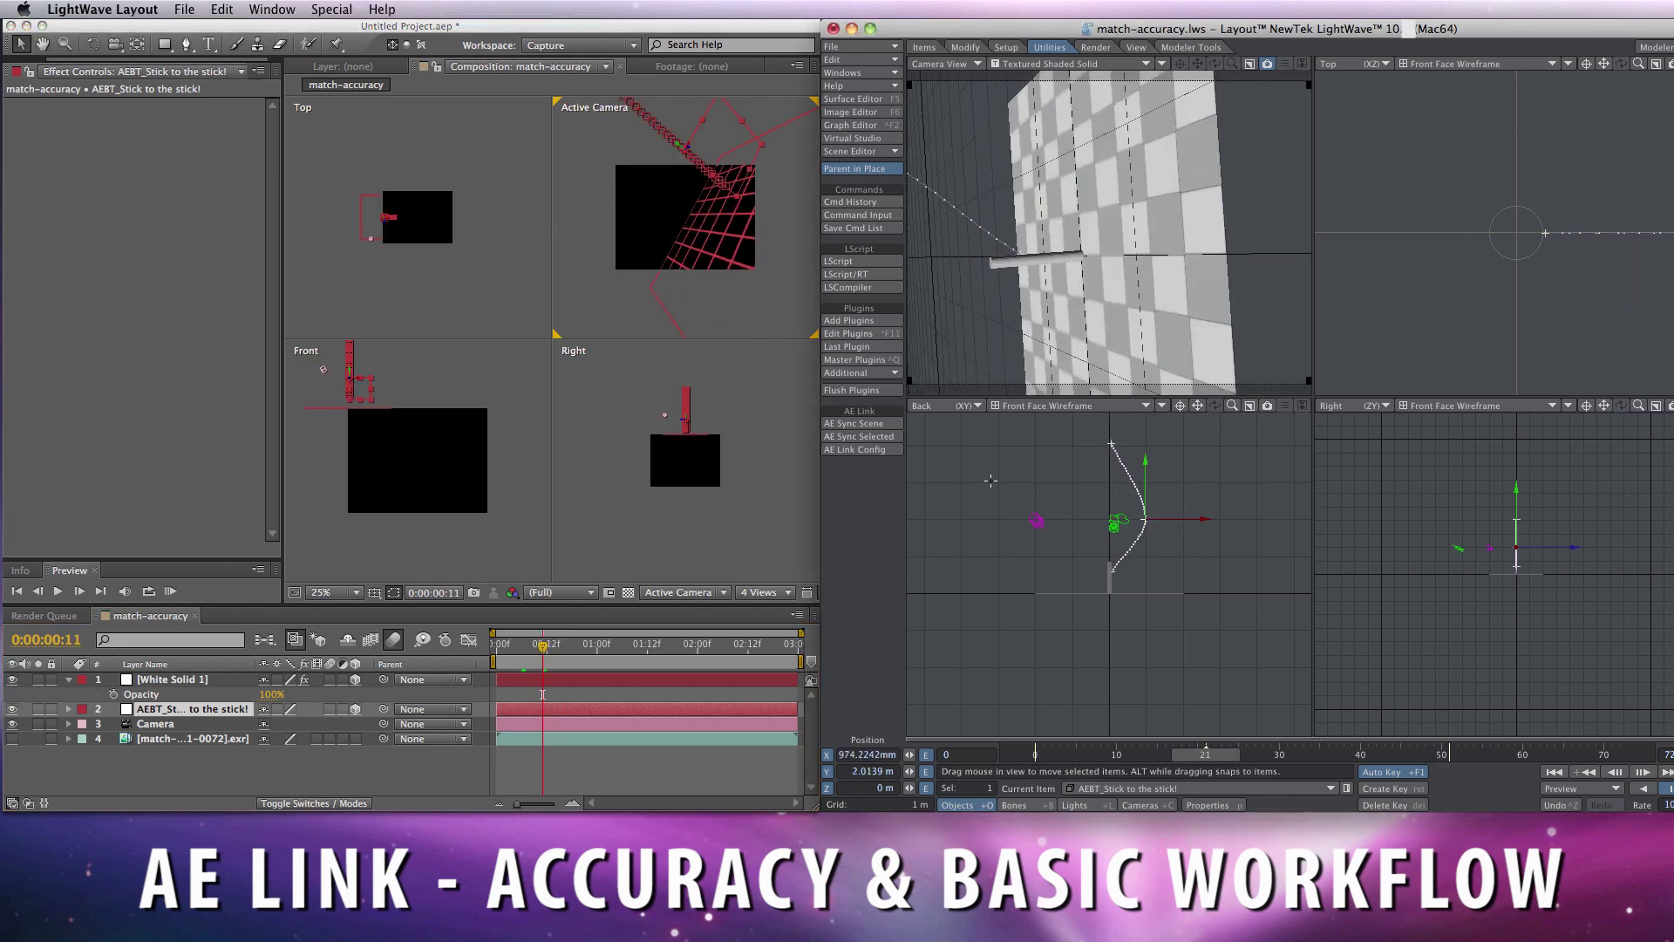
left_click(894, 437)
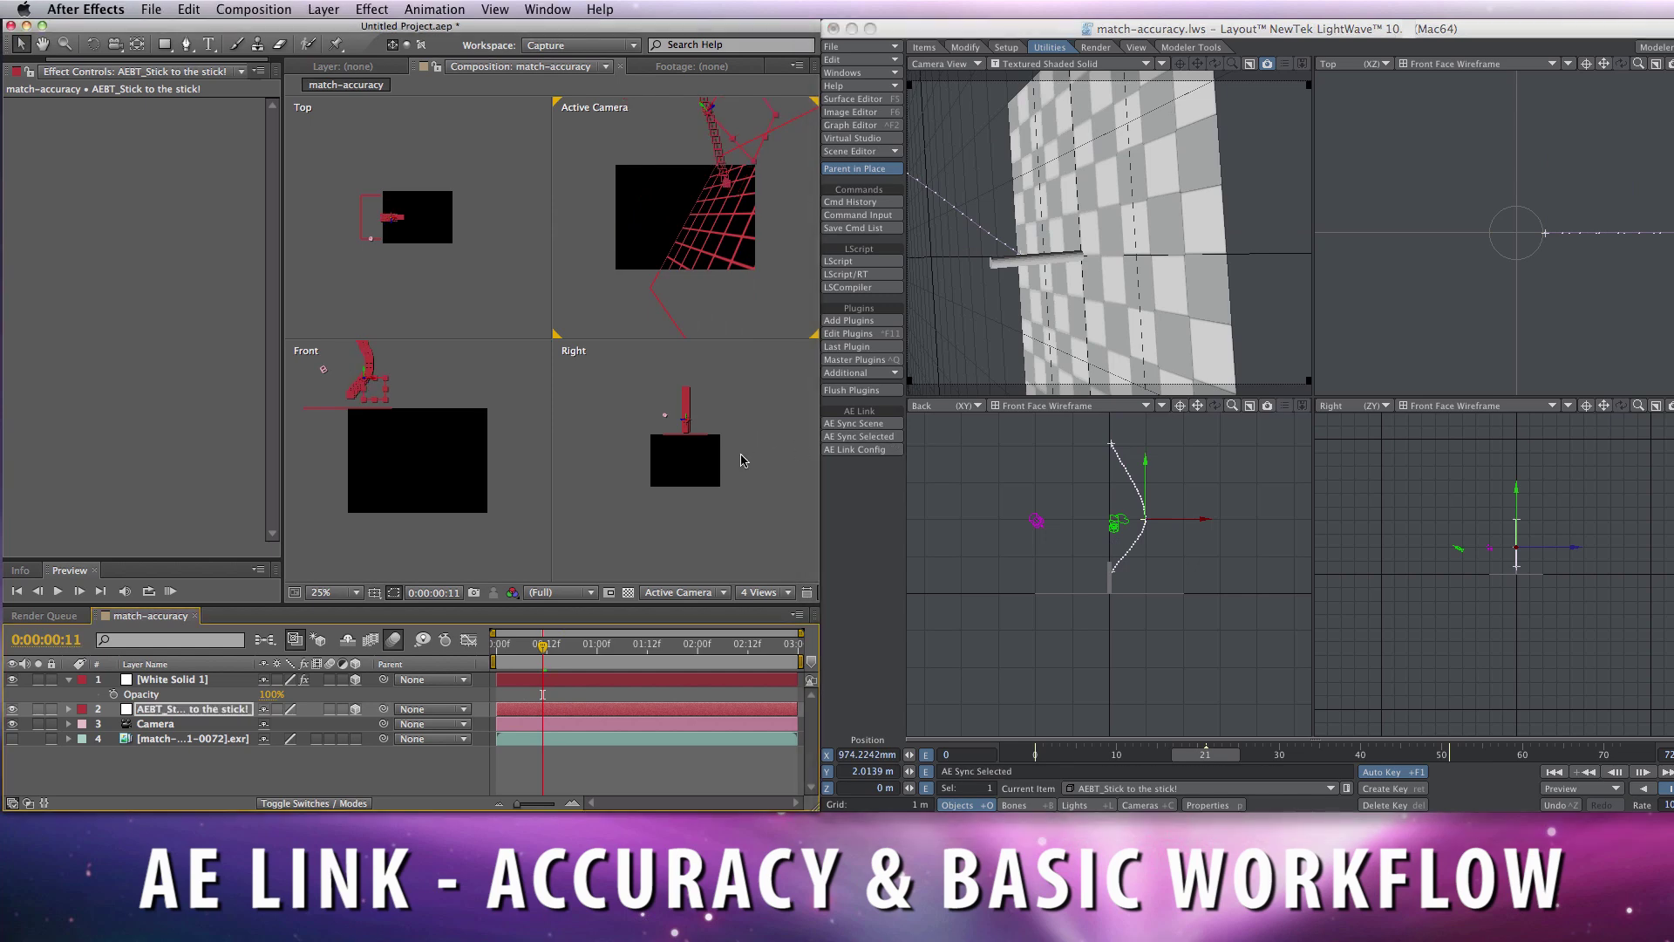
key("comma")
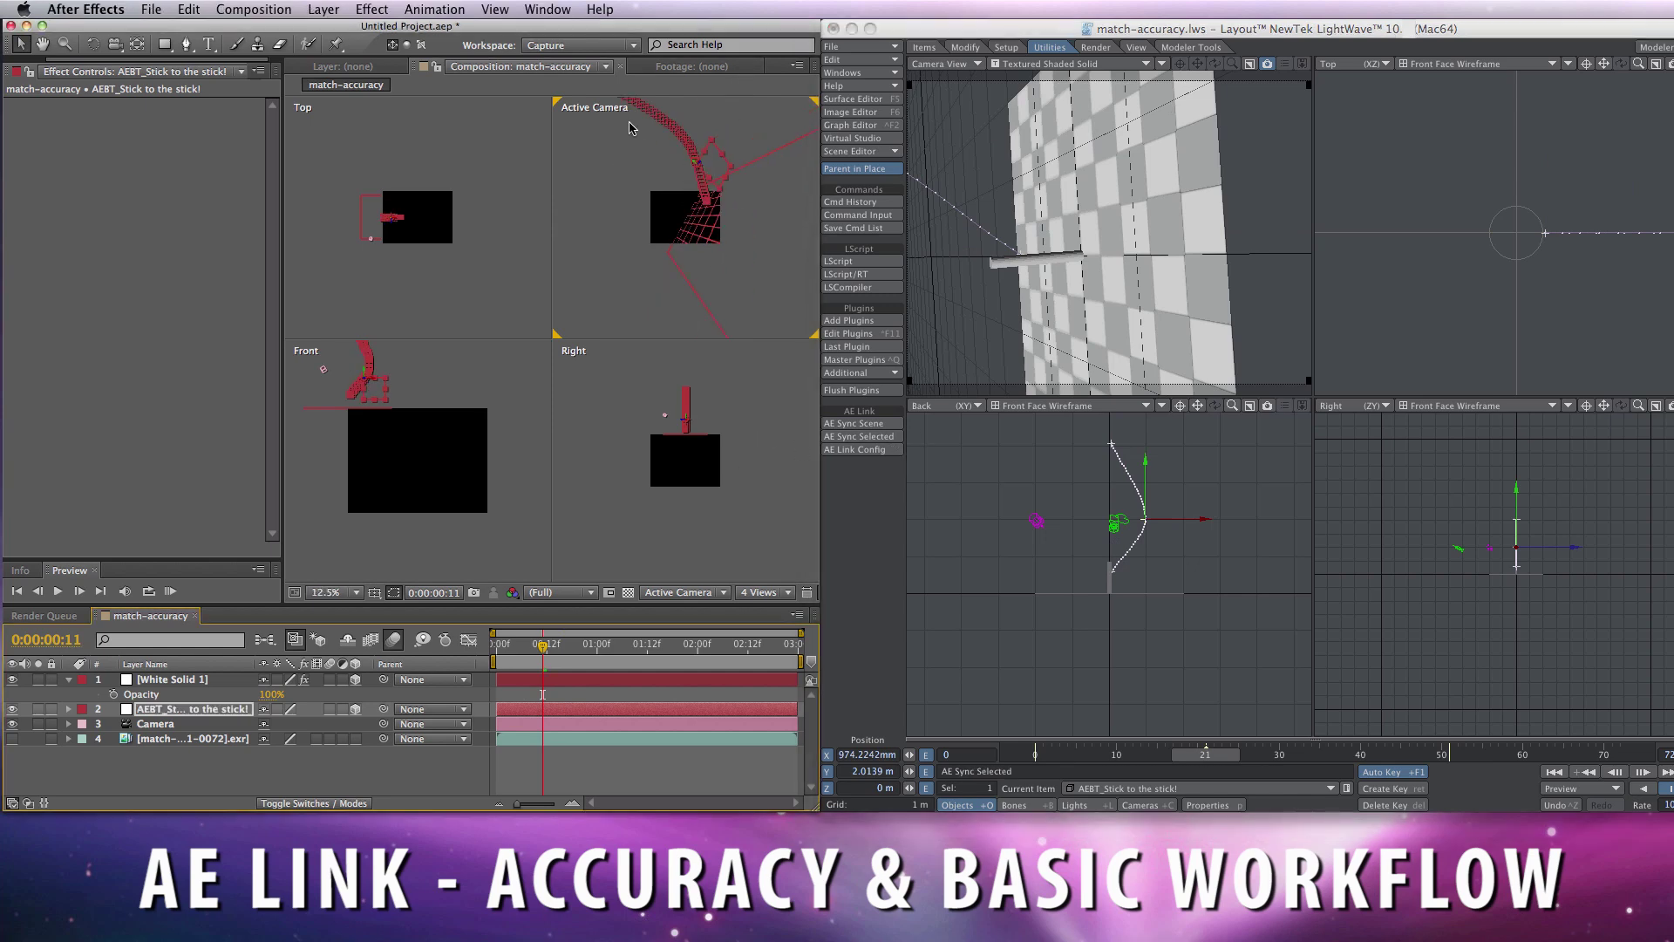